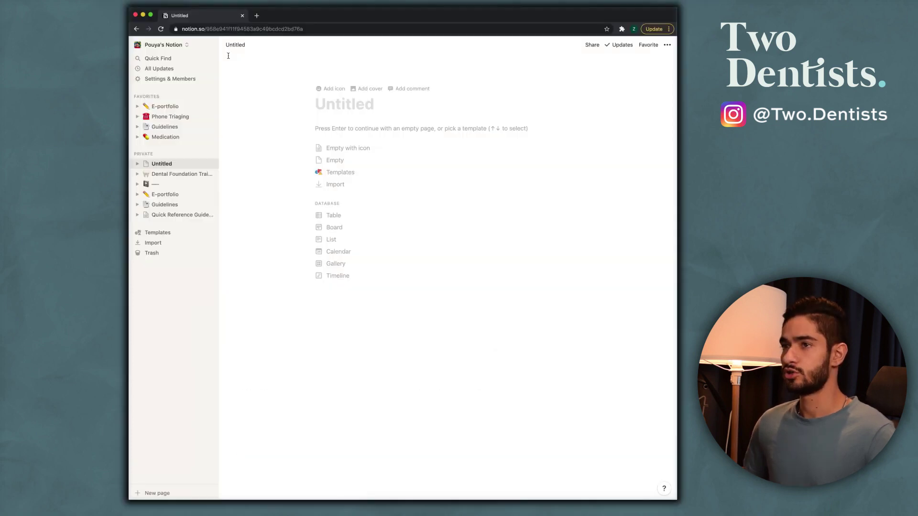
Step: Check the workspace list, then open the Dental Foundation Training 2020 page from the sidebar
click(163, 44)
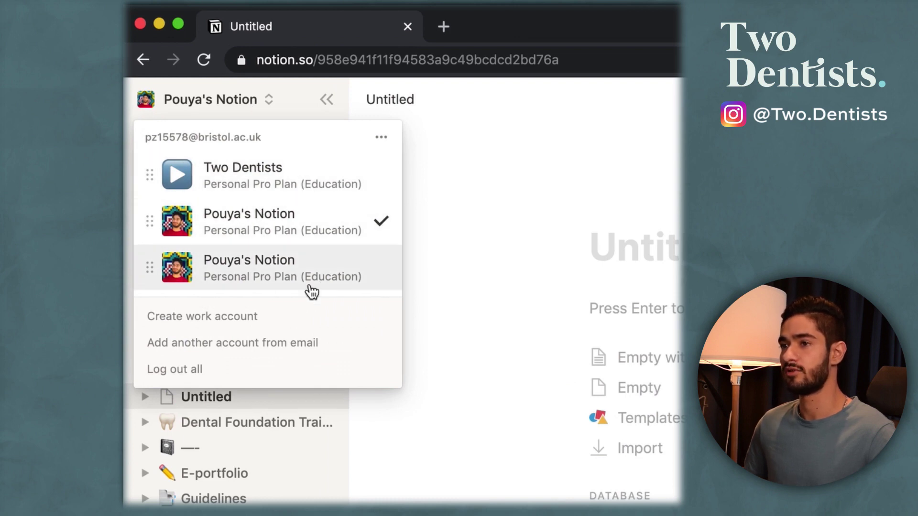
click(285, 116)
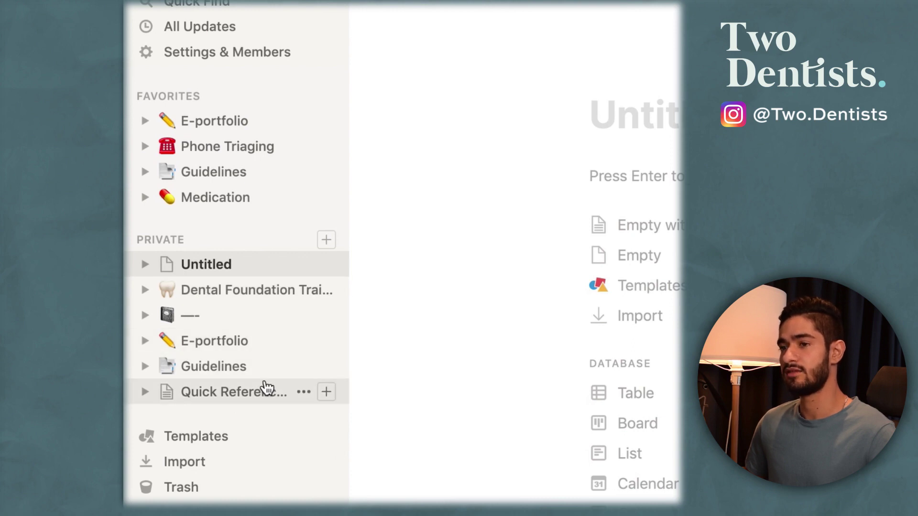
click(204, 296)
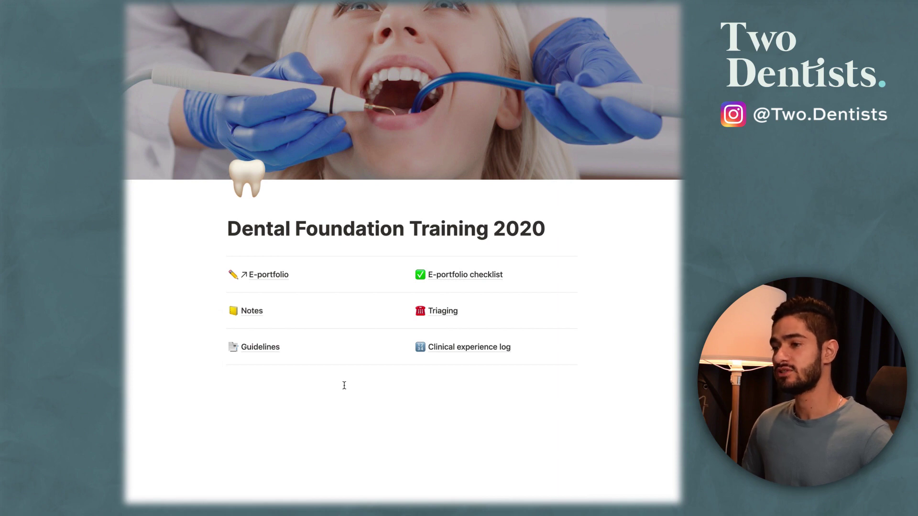
Step: Open the E-portfolio database full-width and add a new blank Untitled entry
click(269, 275)
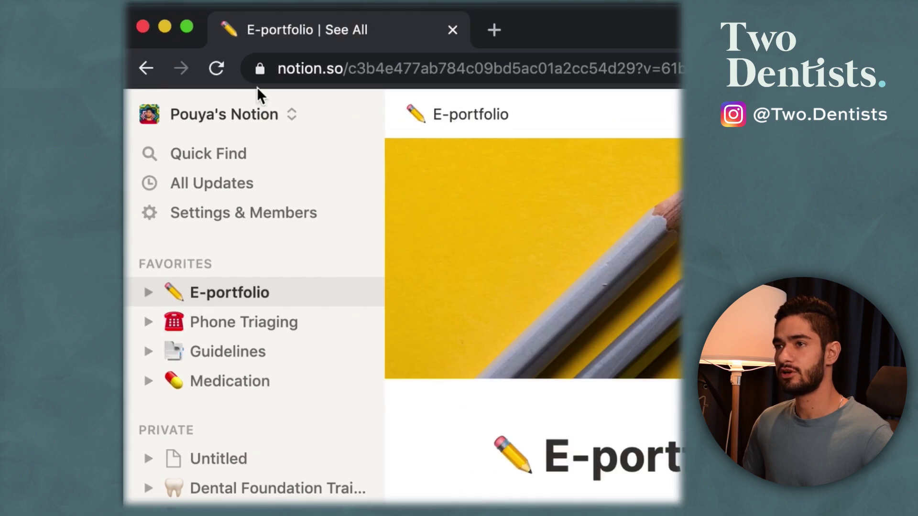
click(367, 114)
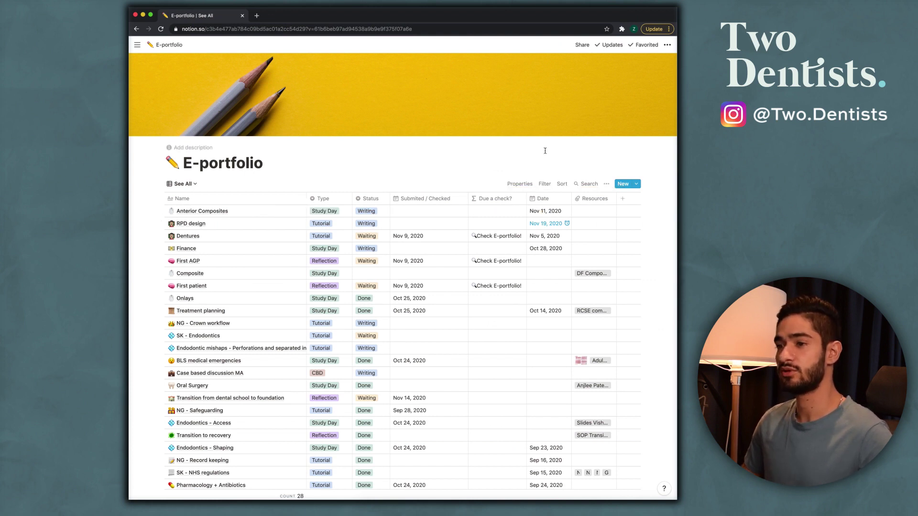
click(621, 185)
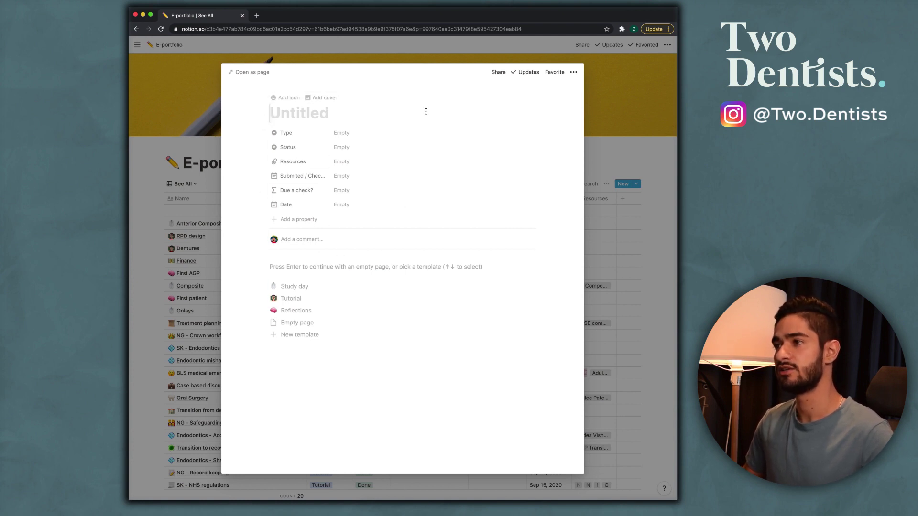
Step: Dismiss the blank entry and create one from the Study day template (Type Study Day, Status Writing)
click(657, 148)
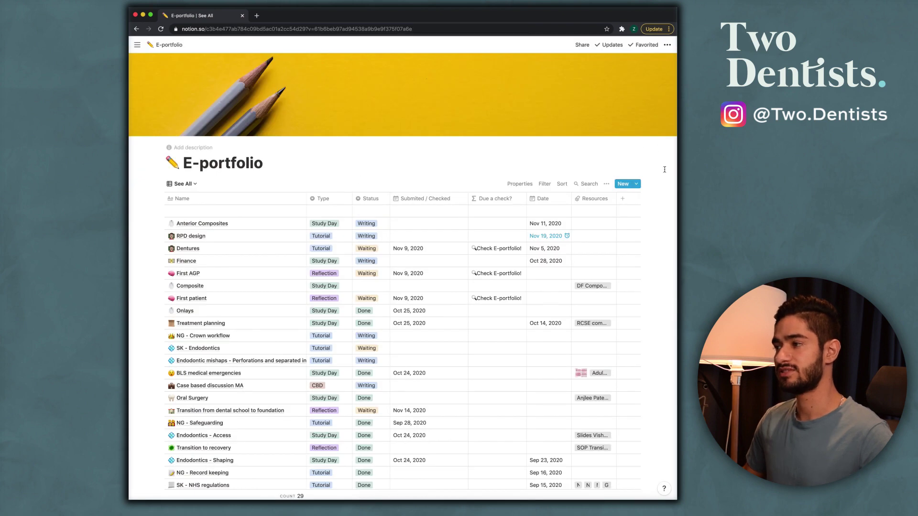
click(597, 170)
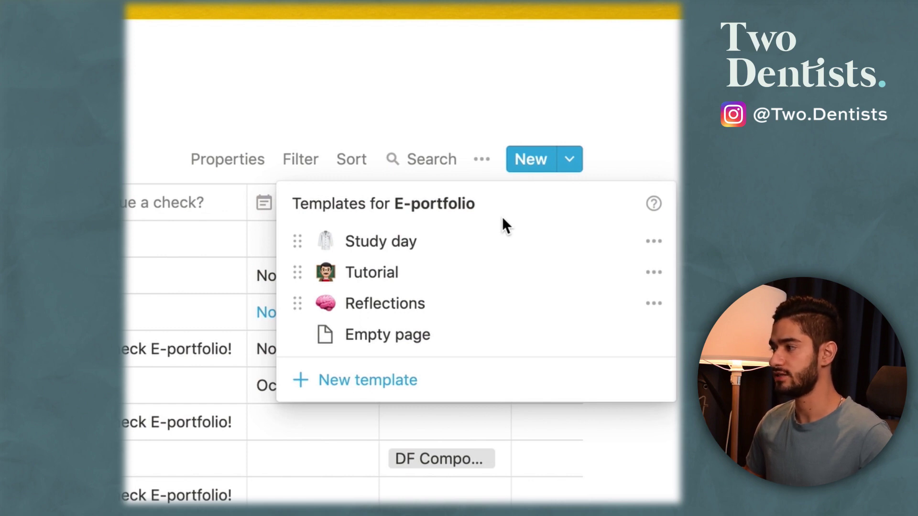
click(483, 238)
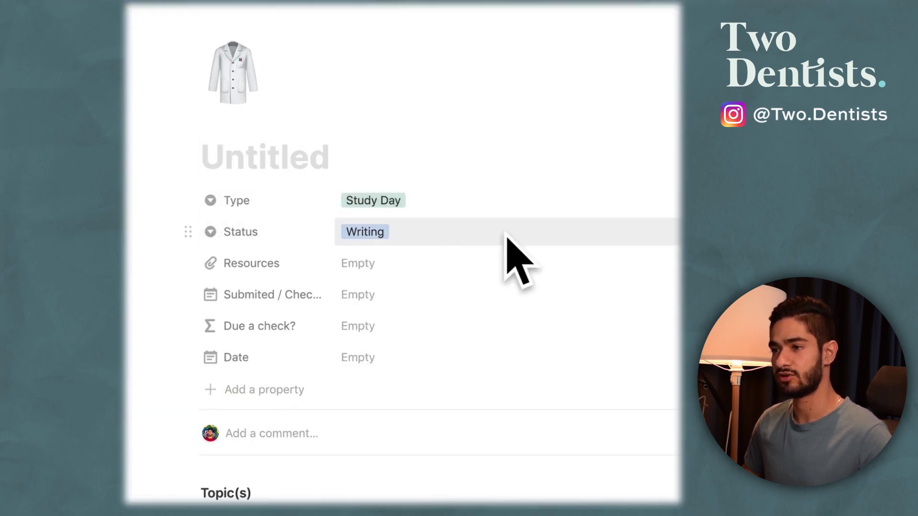
scroll(461, 447, down, 1)
scroll(281, 478, down, 6)
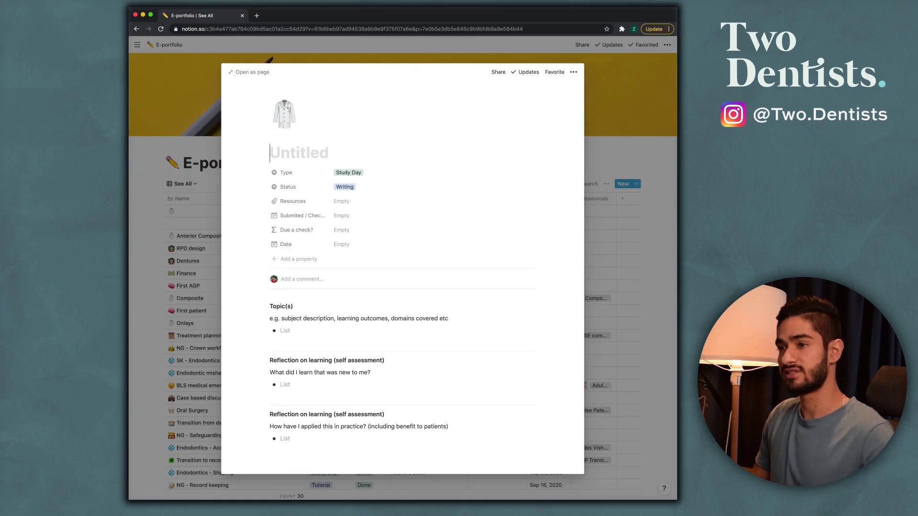
Step: Title the entry 'photography' and give it a camera emoji icon
text(photography)
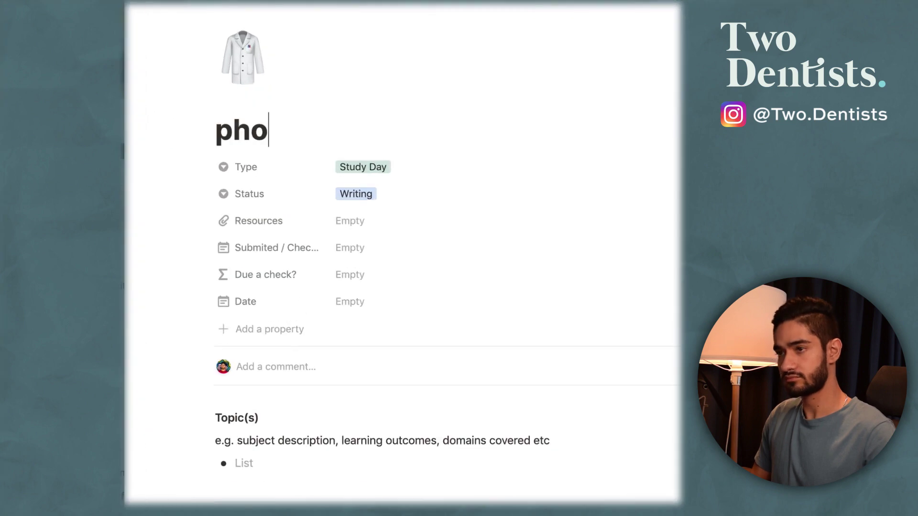
click(253, 70)
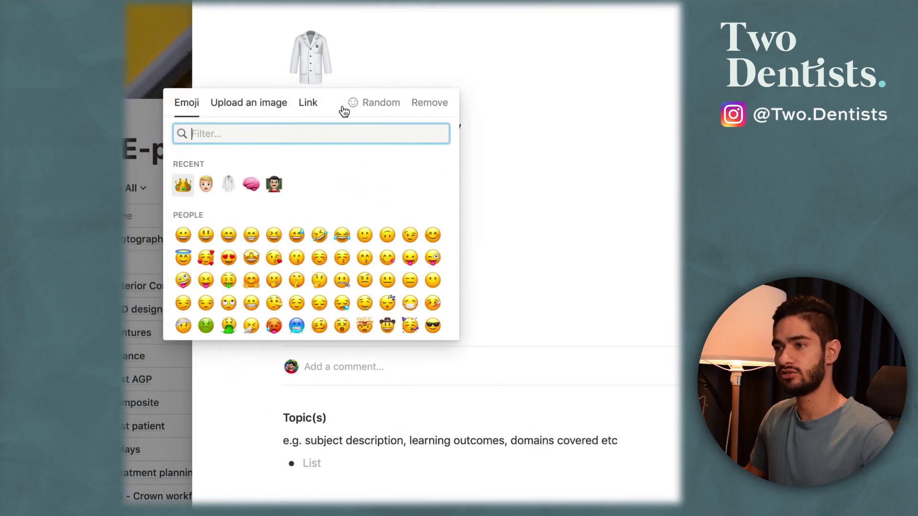
text(camera)
click(184, 165)
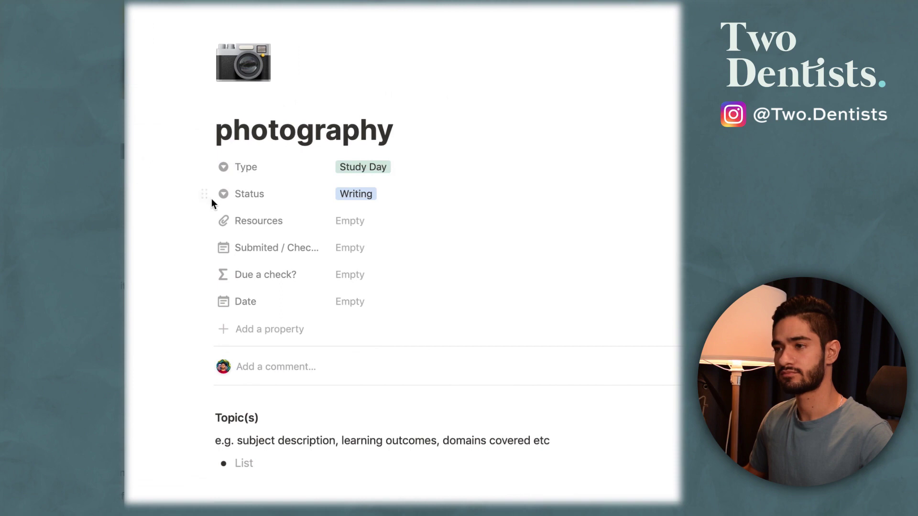
Step: Set the Date to Nov 14, 2020, then click into Resources and the What did I learn notes
click(371, 309)
click(493, 193)
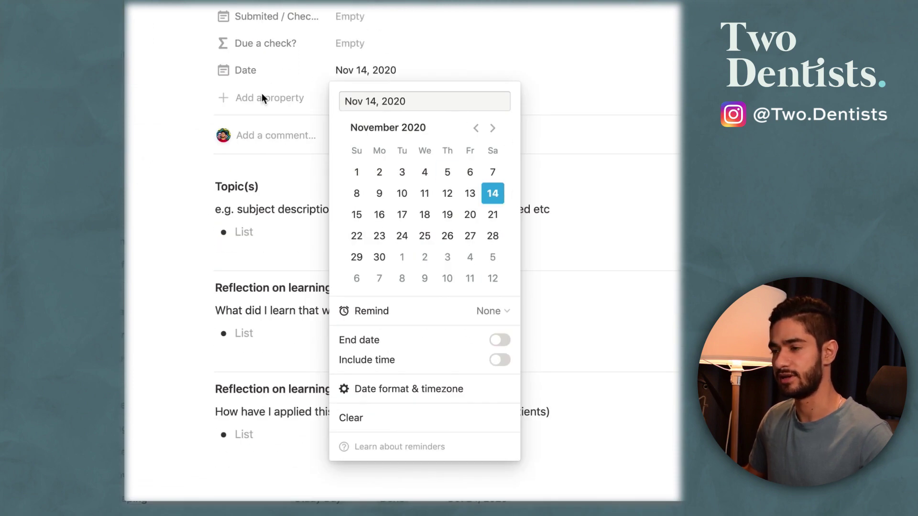
key(Escape)
click(368, 222)
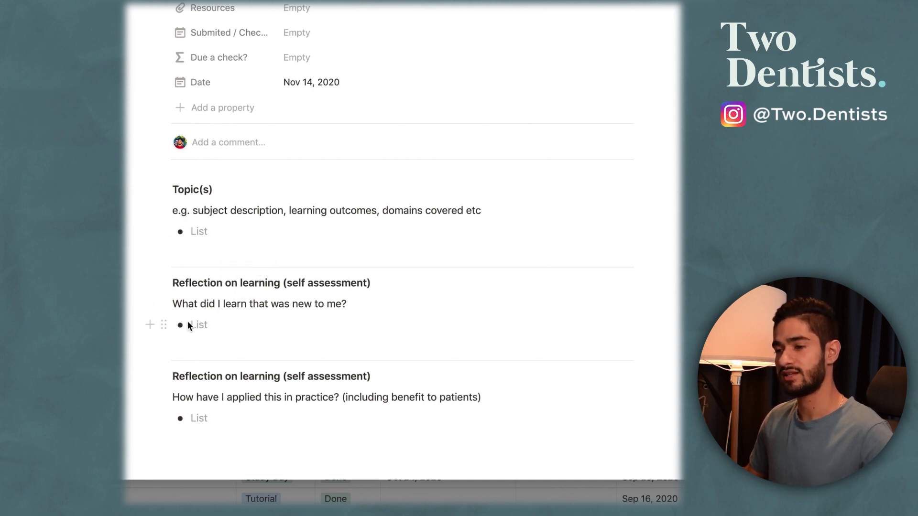
click(216, 326)
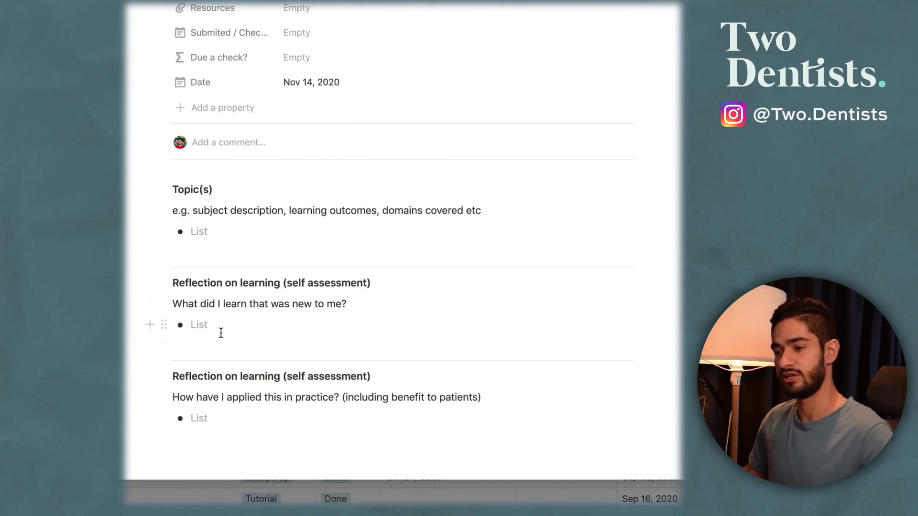
scroll(537, 180, up, 1)
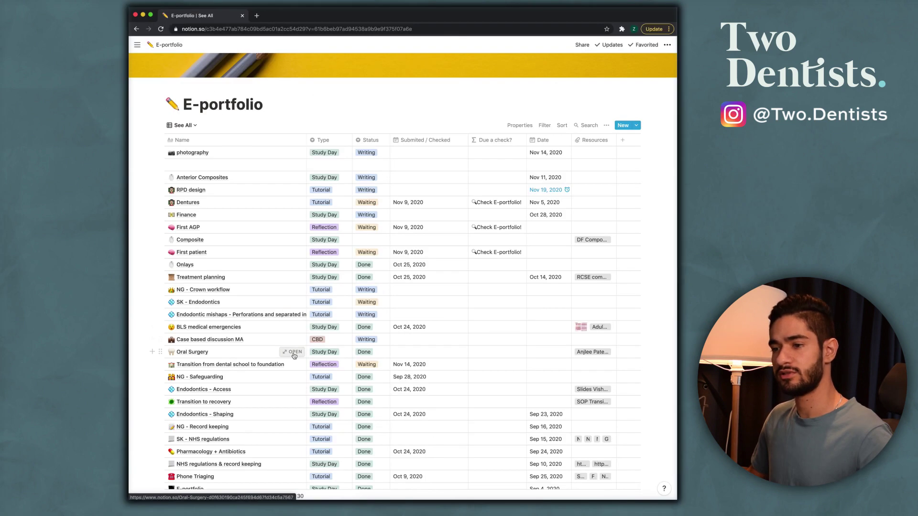
Step: Peek through the finished Oral Surgery entry's topics and reflections, then close it
click(291, 353)
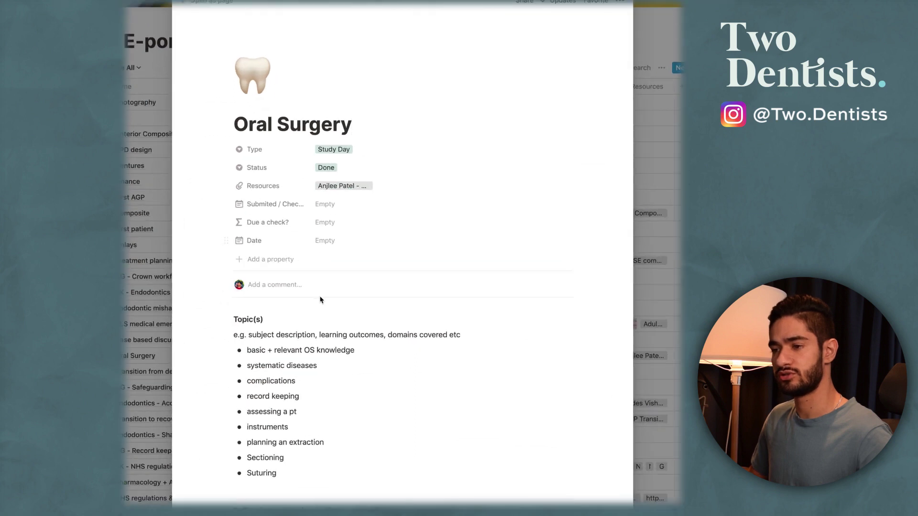
scroll(320, 299, down, 3)
scroll(310, 315, down, 12)
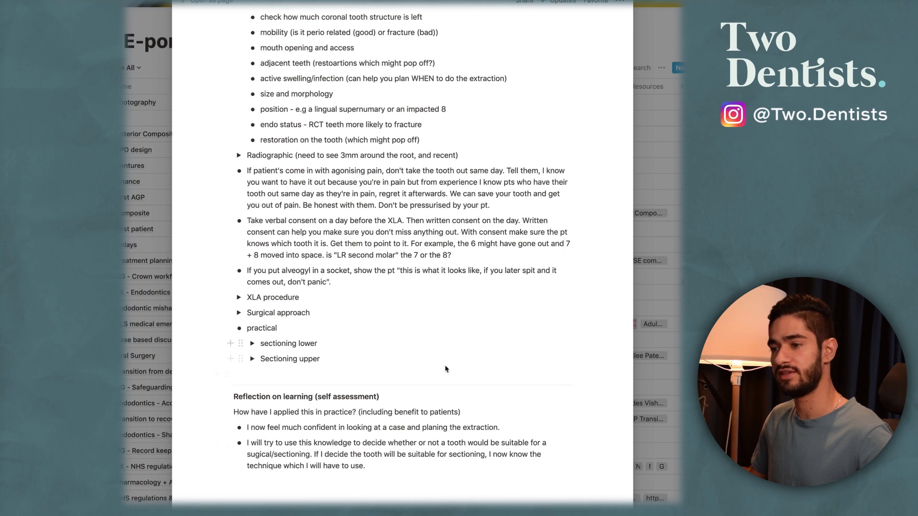
scroll(337, 226, up, 15)
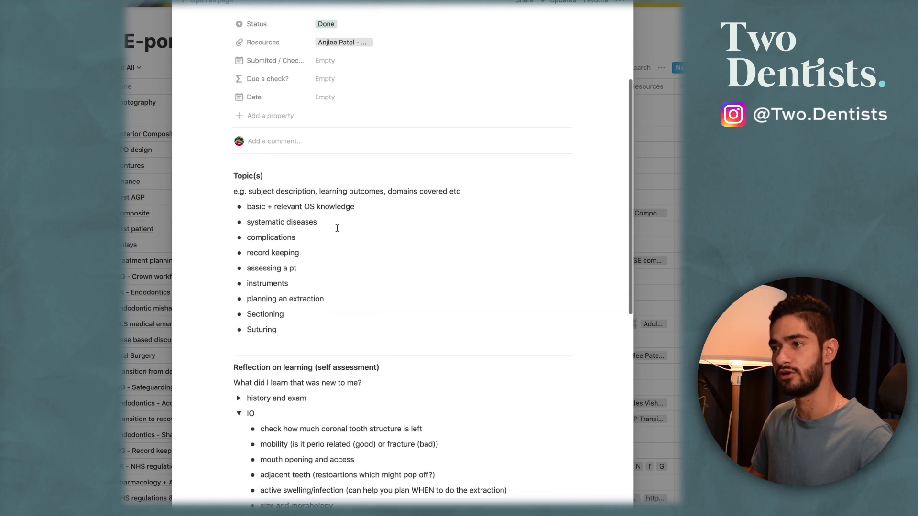
key(Escape)
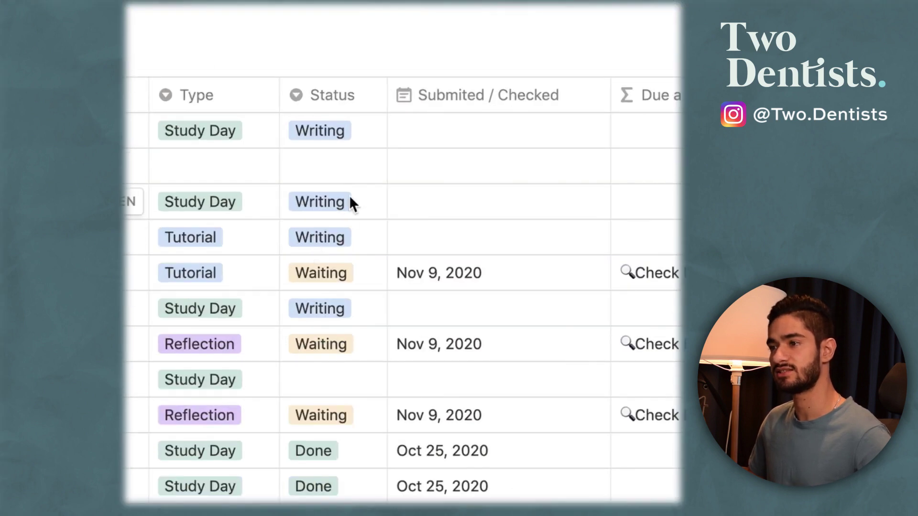
Step: Set the first entry's Status to Waiting and its Submited / Checked date to Nov 14, 2020
click(318, 137)
click(344, 231)
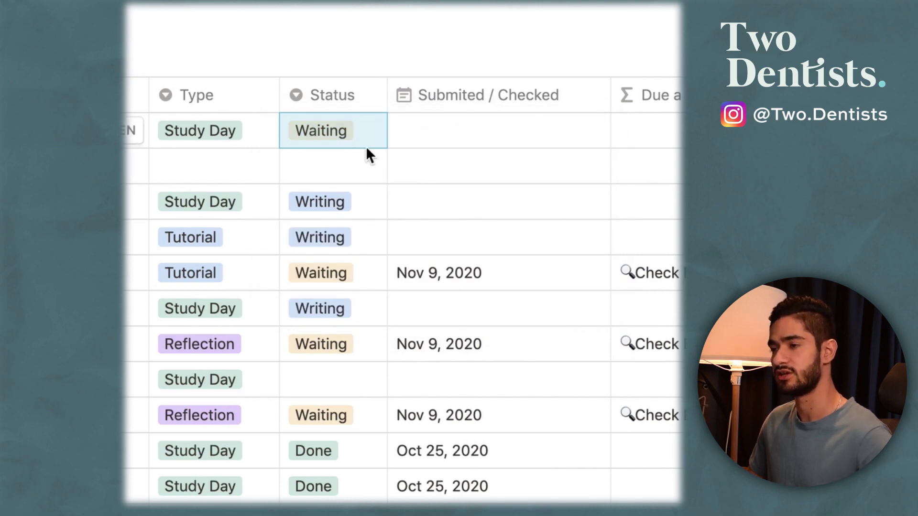
key(Escape)
scroll(438, 141, right, 5)
click(328, 128)
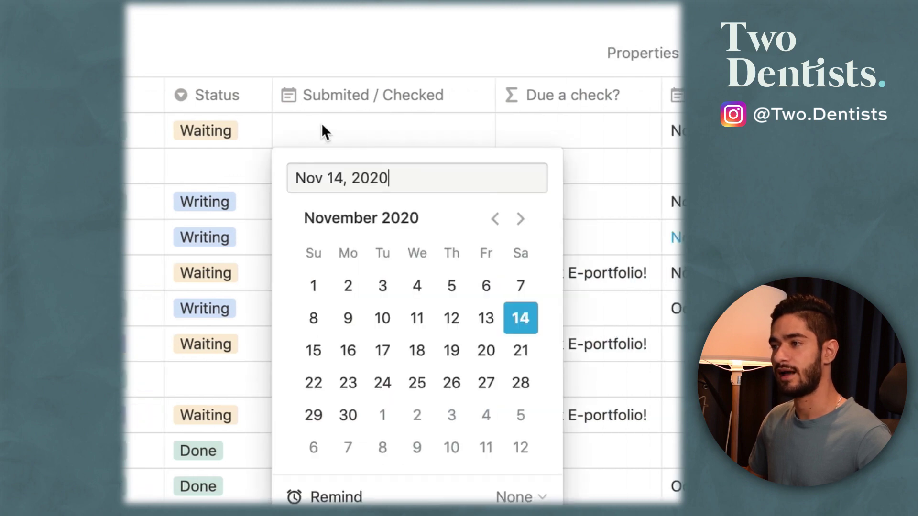
click(519, 321)
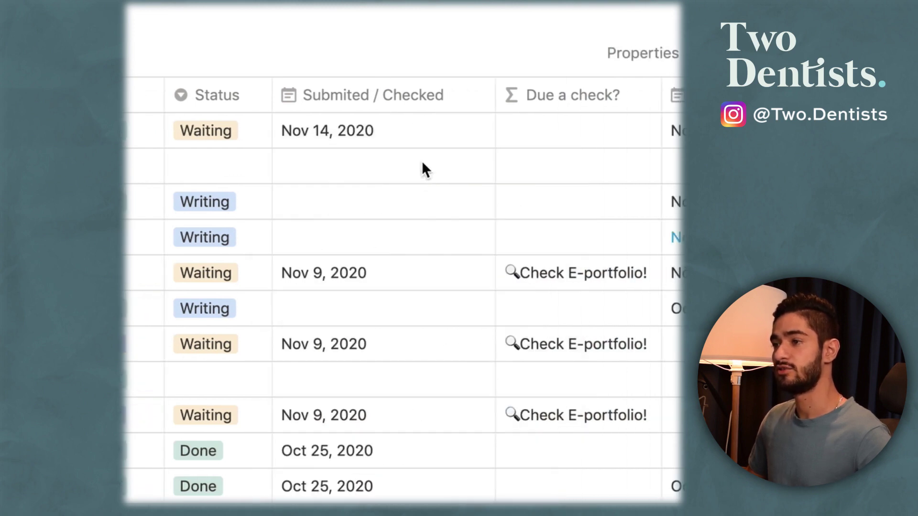
scroll(471, 134, right, 3)
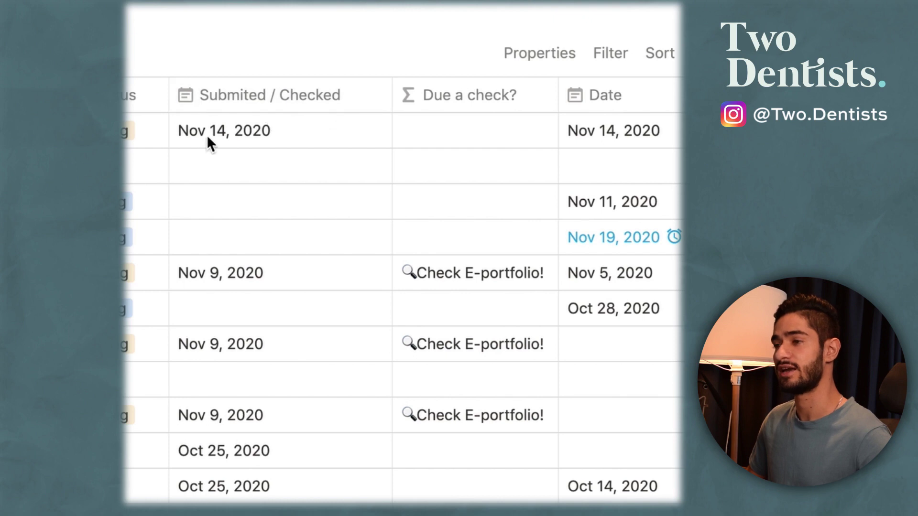
Step: Review the Due a check? formula unchanged, then change the first entry's Status to Returned
click(475, 165)
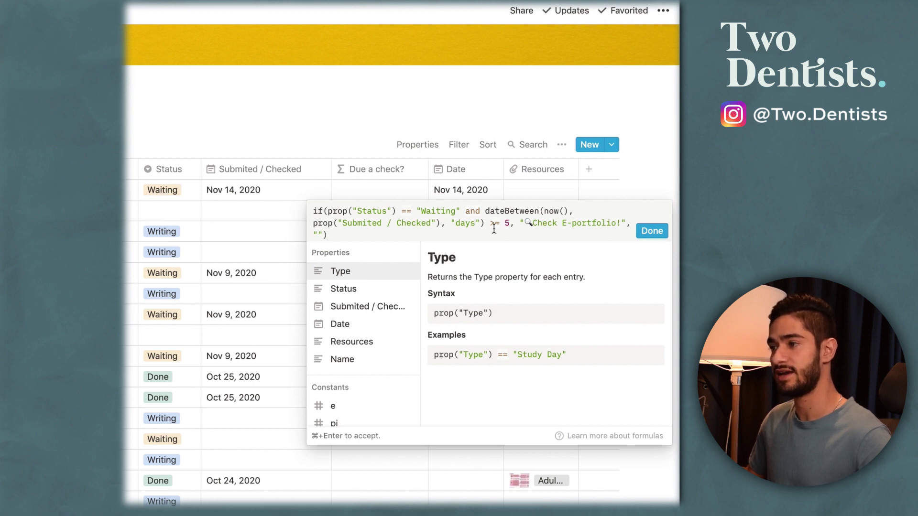
click(354, 104)
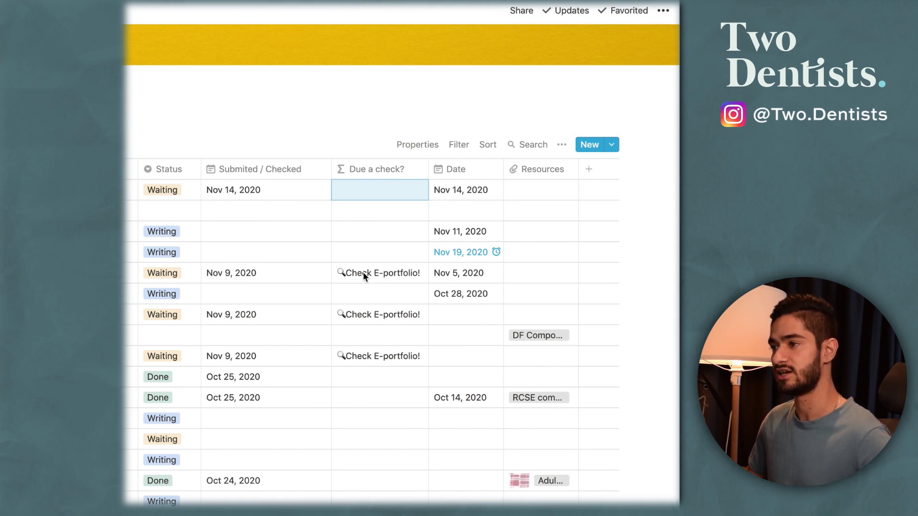
click(195, 189)
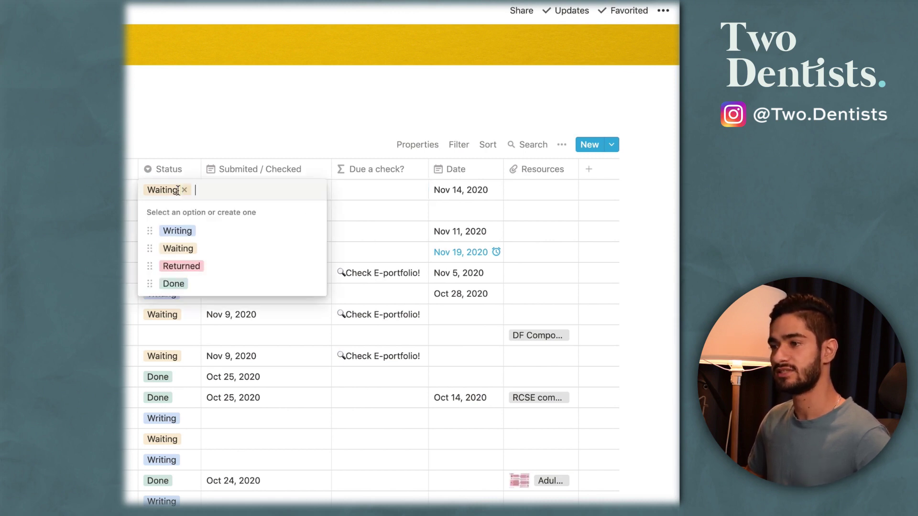
click(180, 269)
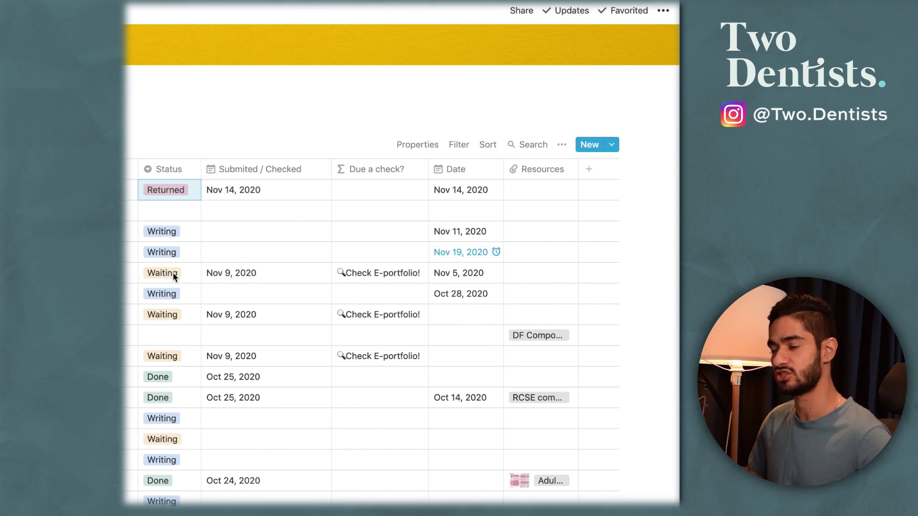
Step: Change the Nov 5 entry's Submitted/Checked date from Nov 9 to Nov 14, 2020
click(236, 272)
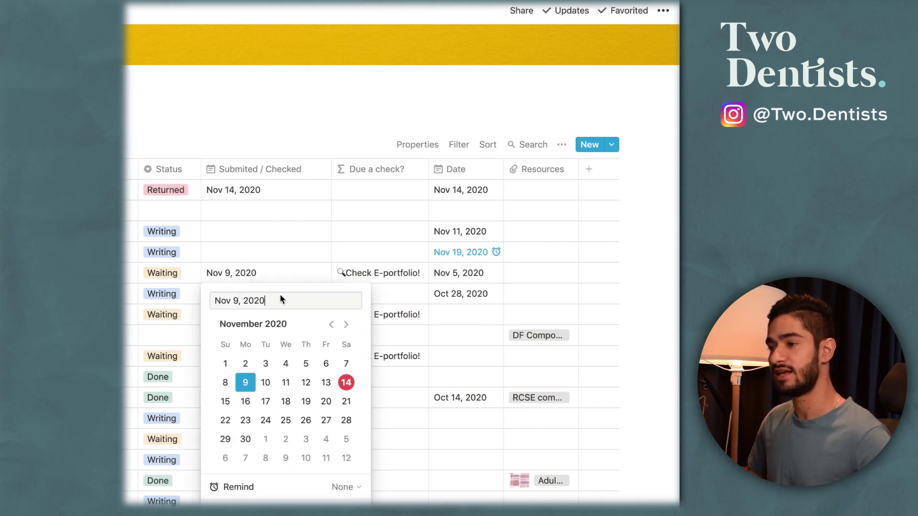
click(346, 382)
key(Escape)
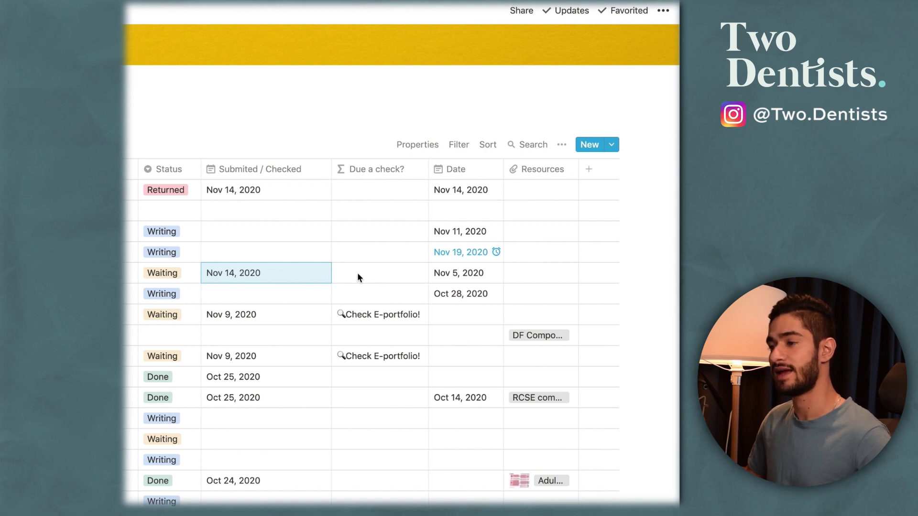
Step: Review the Due a check? formula's 5-day threshold and apply it
click(397, 274)
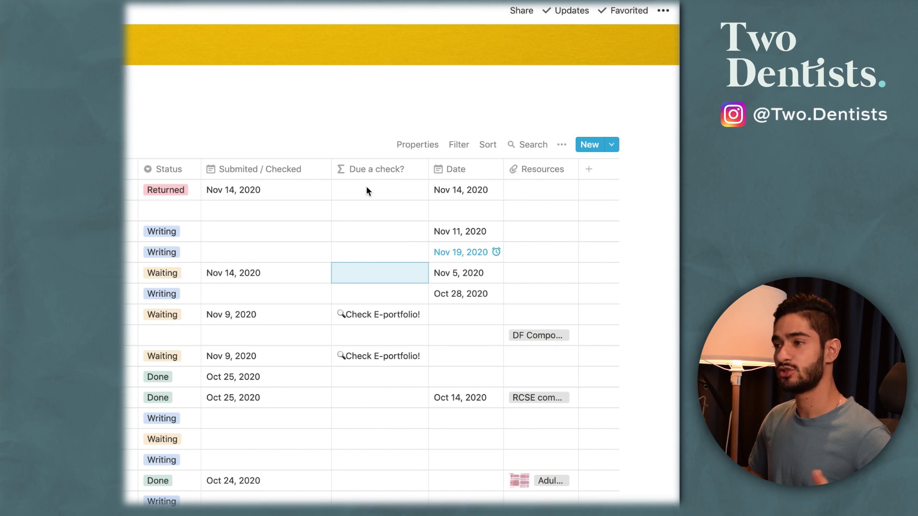
key(Return)
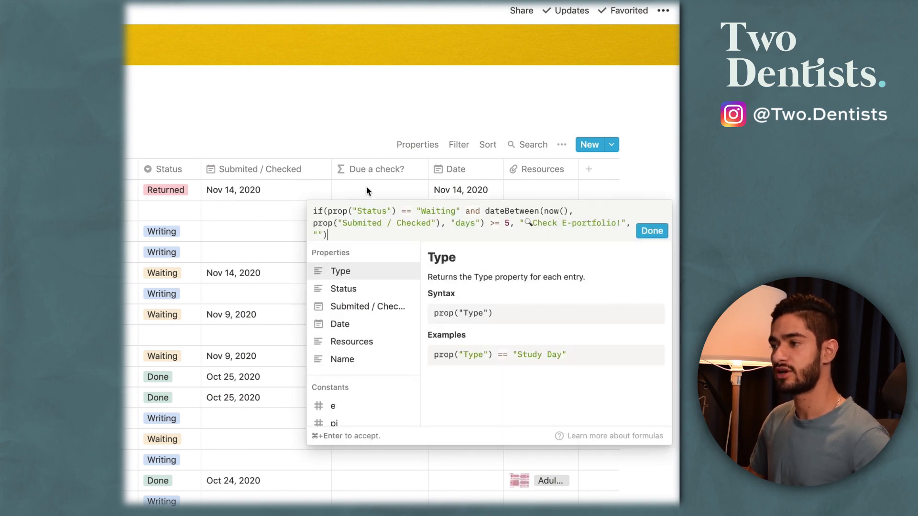
click(509, 222)
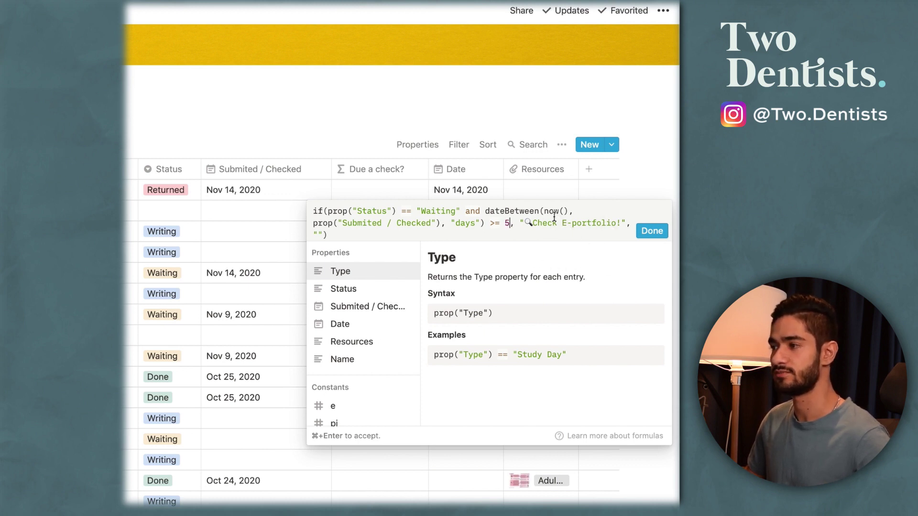
key(super+Return)
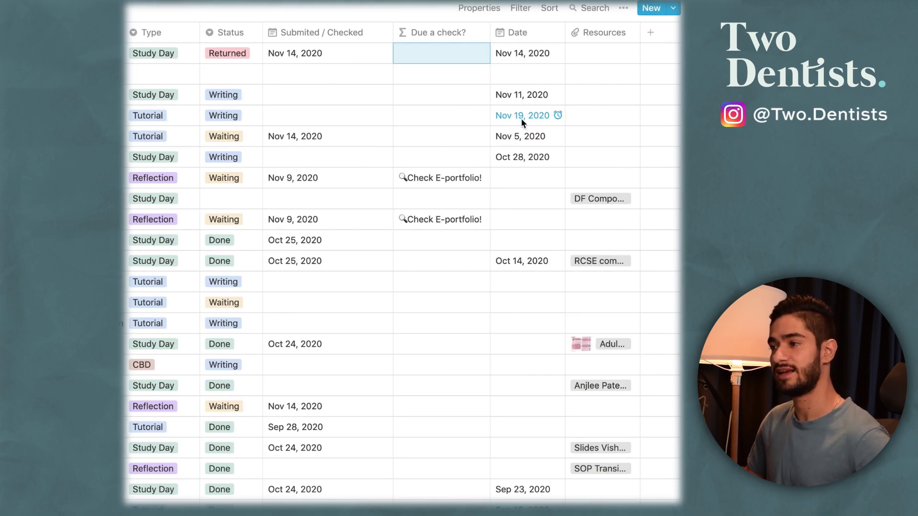
Step: Check the Nov 19, 2020 date's reminder, then bring up the E-portfolio template list
click(526, 119)
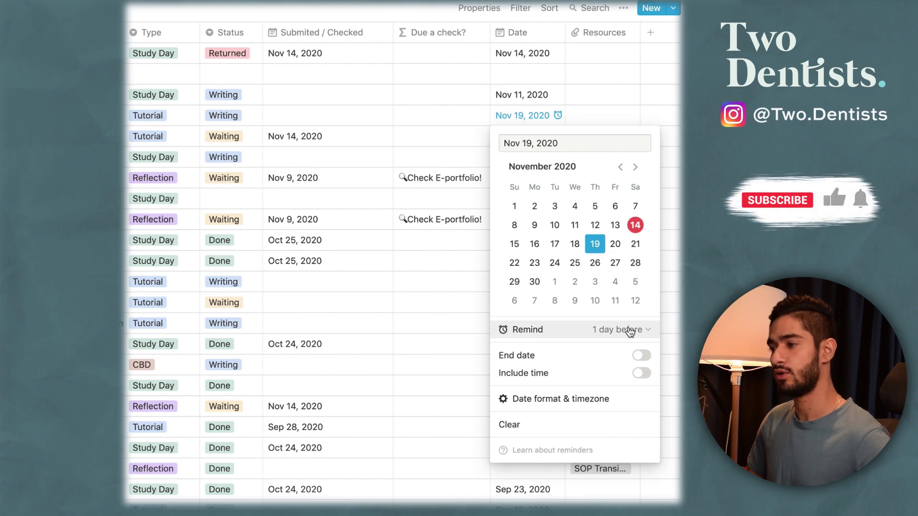
key(Escape)
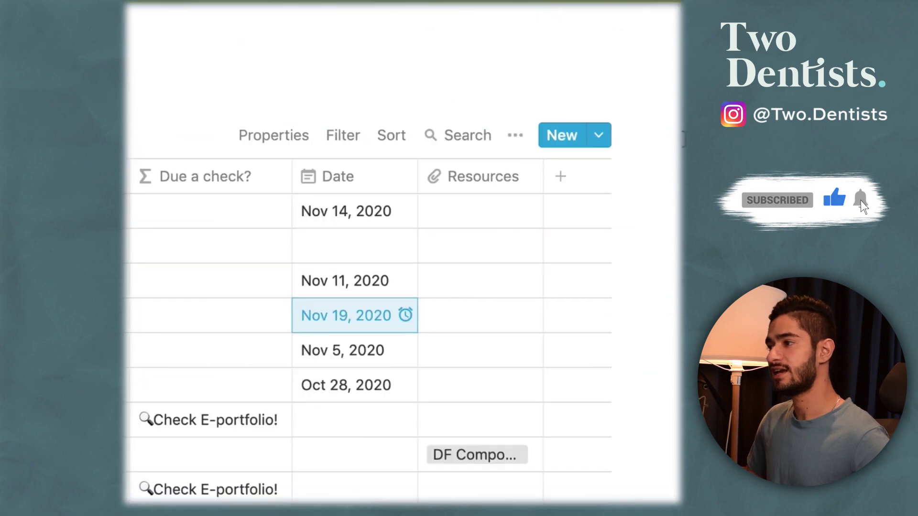
click(599, 135)
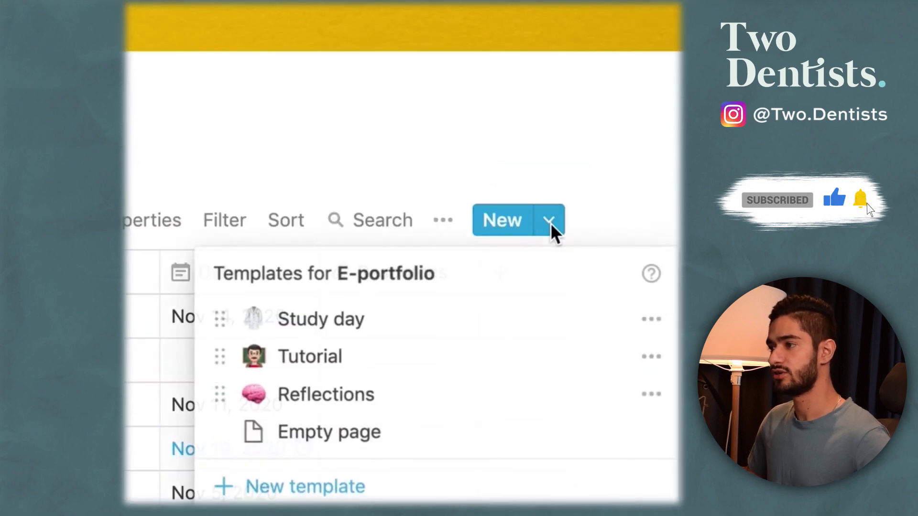
Step: Create a Tutorial-template entry and expand Preparation Notes, Tutorial Notes and E-portfolio reflection
click(303, 366)
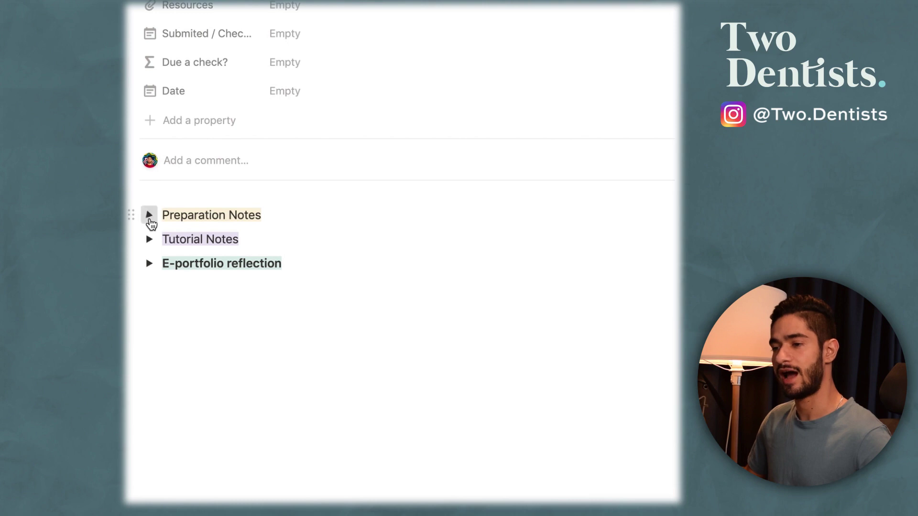
click(149, 215)
scroll(201, 237, down, 1)
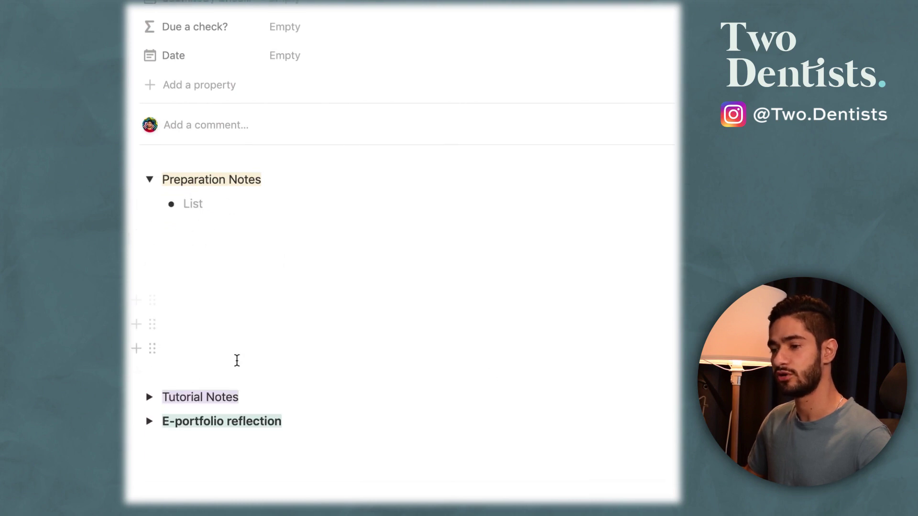
click(150, 398)
scroll(394, 288, down, 5)
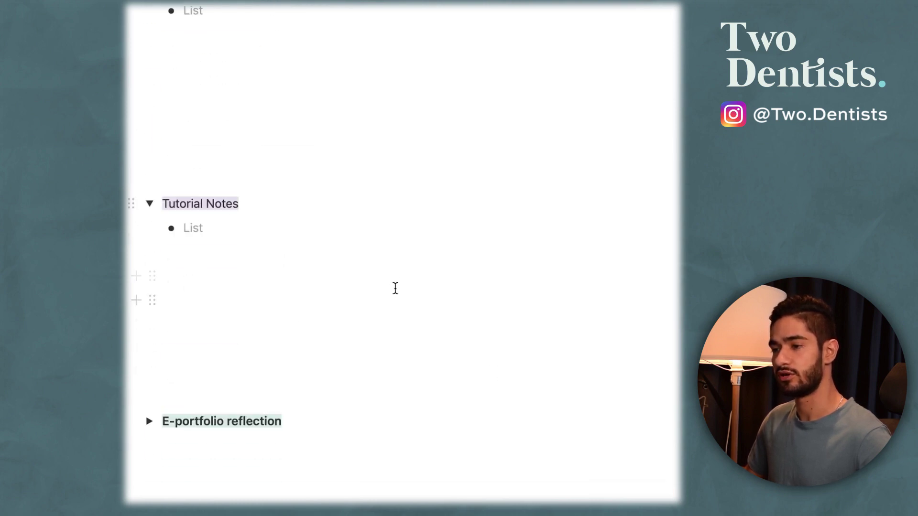
click(150, 422)
scroll(415, 274, down, 6)
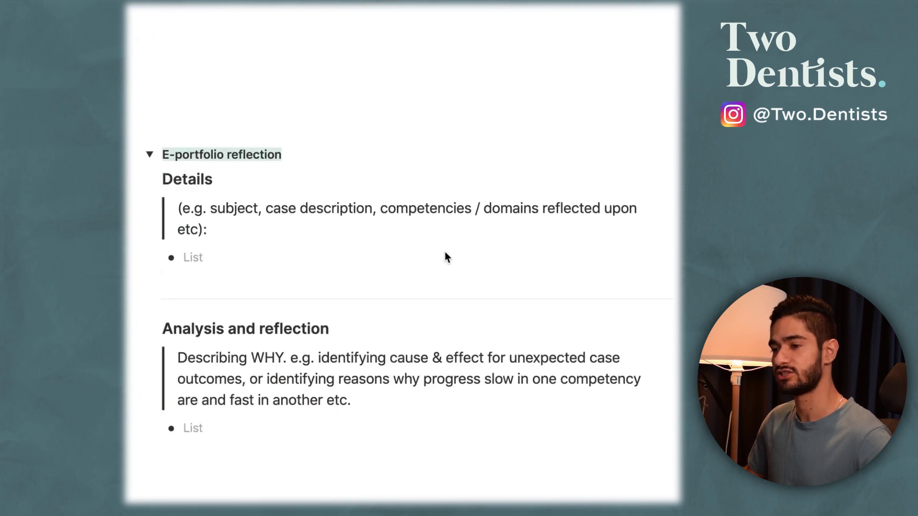
scroll(418, 170, up, 5)
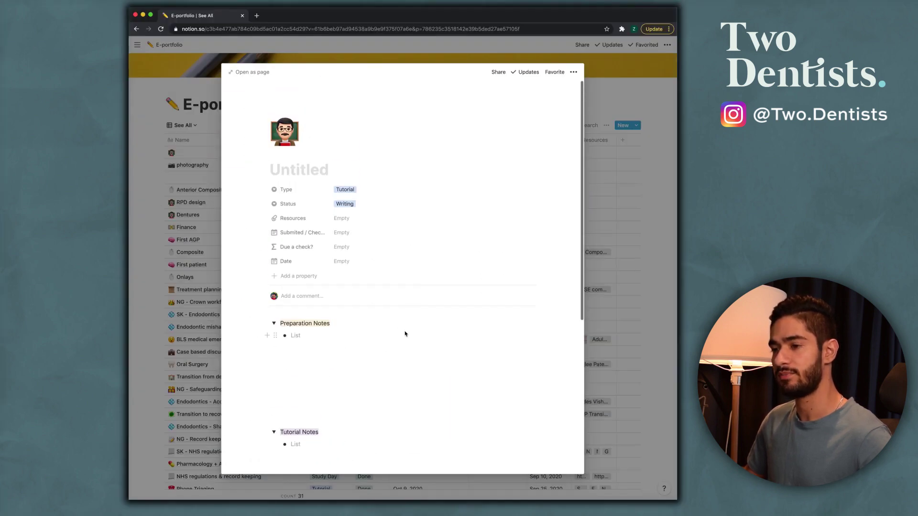
scroll(405, 334, down, 6)
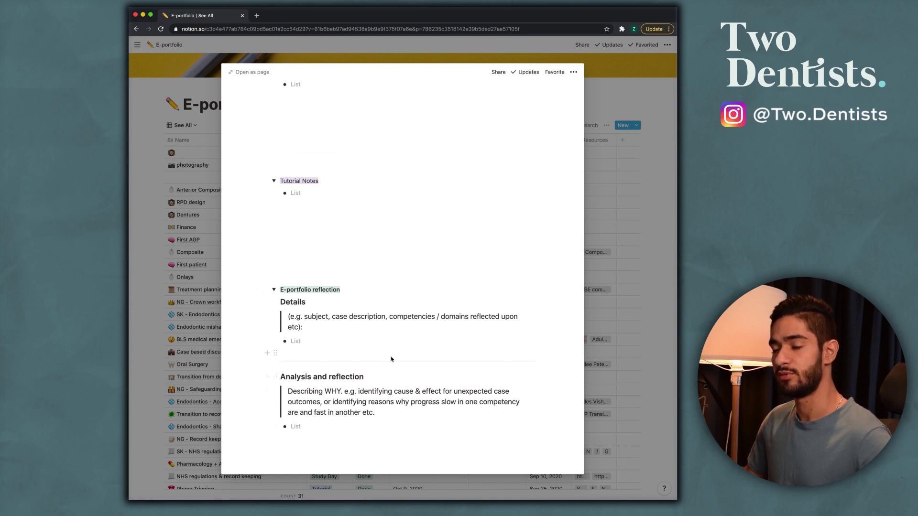
Step: Close the Tutorial entry, then create, scroll through and close a Reflections-template page
click(590, 340)
click(636, 127)
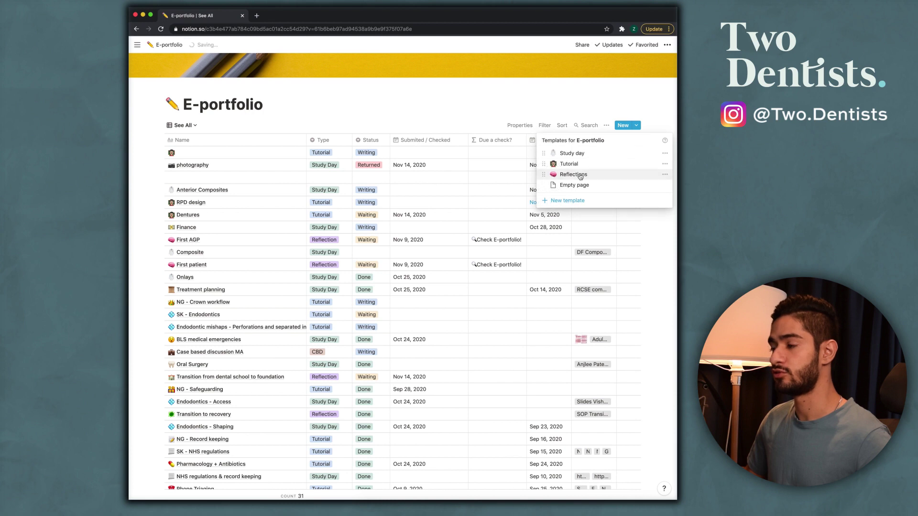
click(594, 175)
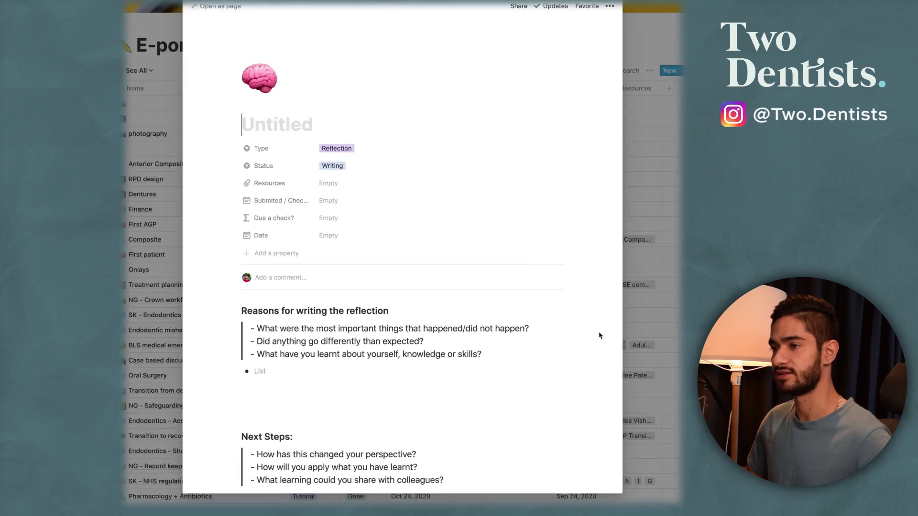
scroll(622, 330, down, 4)
scroll(622, 329, down, 2)
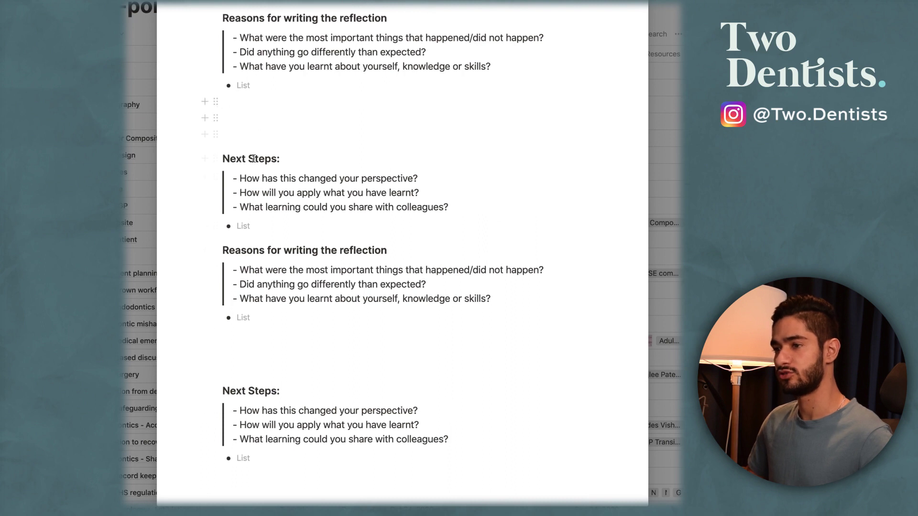
scroll(550, 352, up, 8)
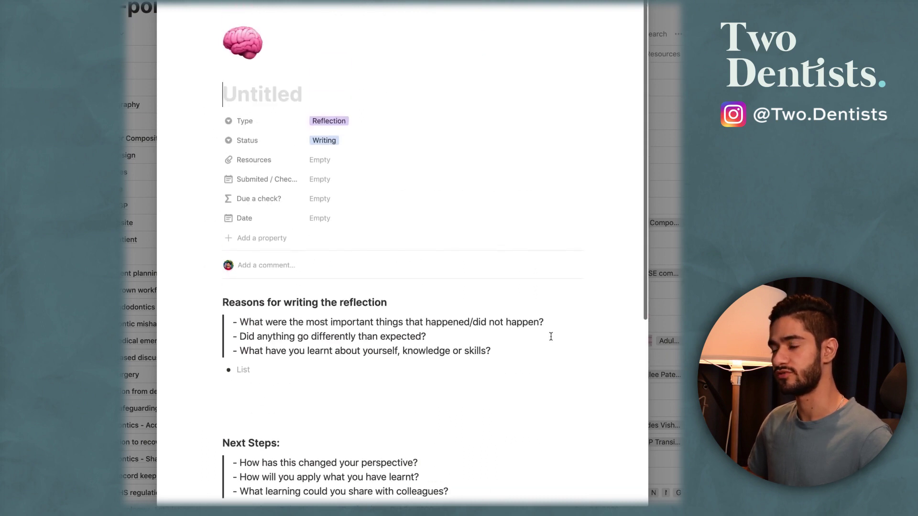
key(Escape)
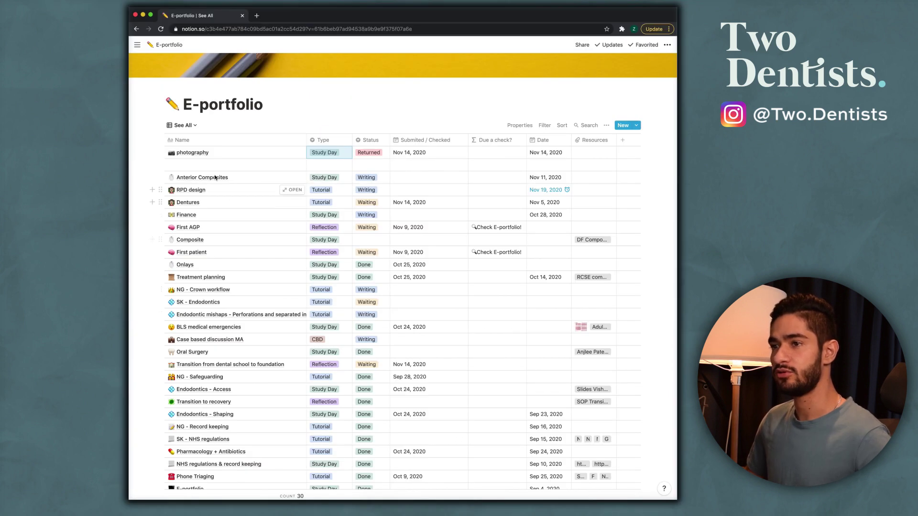
click(183, 125)
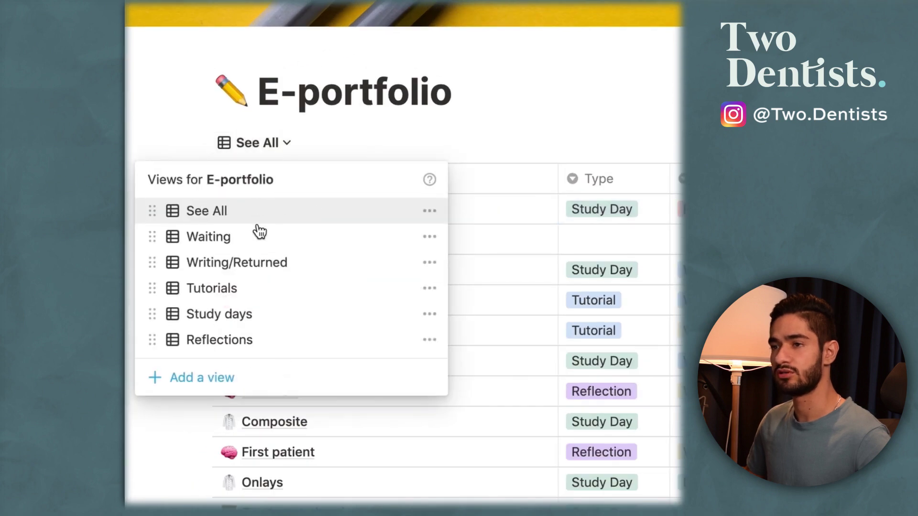
click(203, 246)
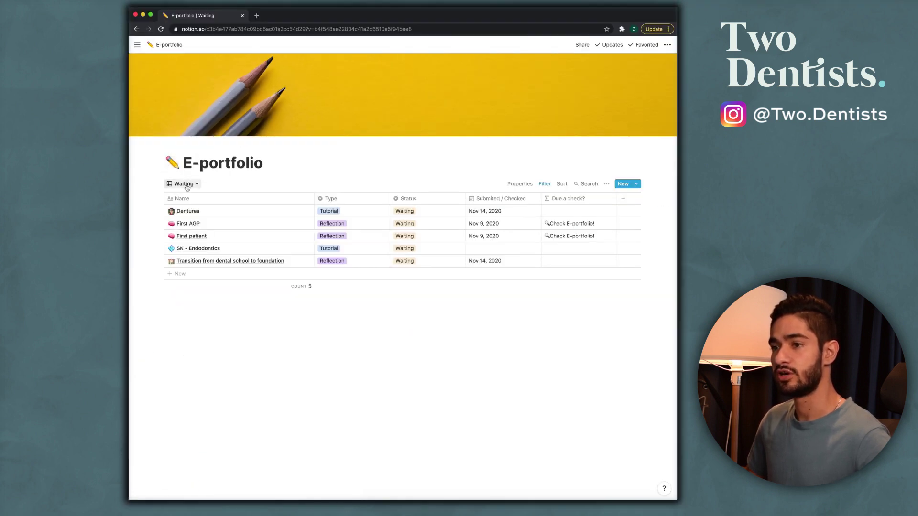
click(187, 188)
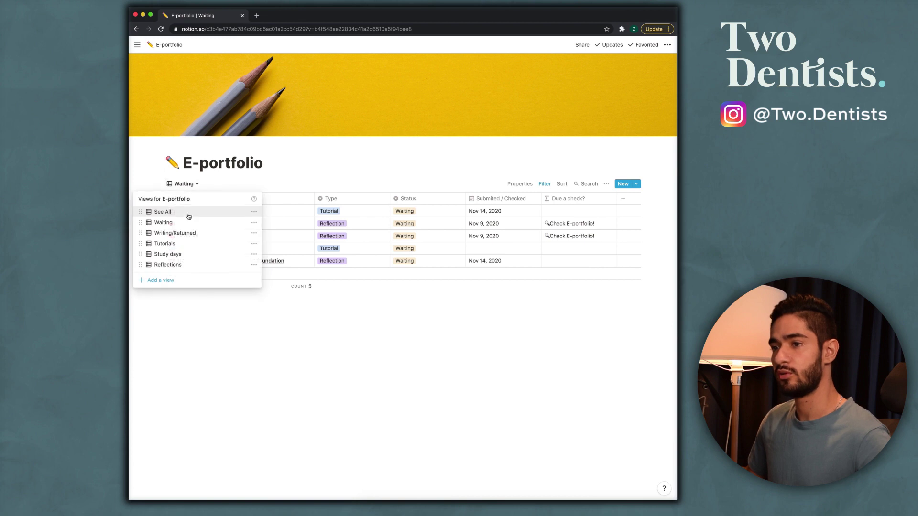
click(184, 236)
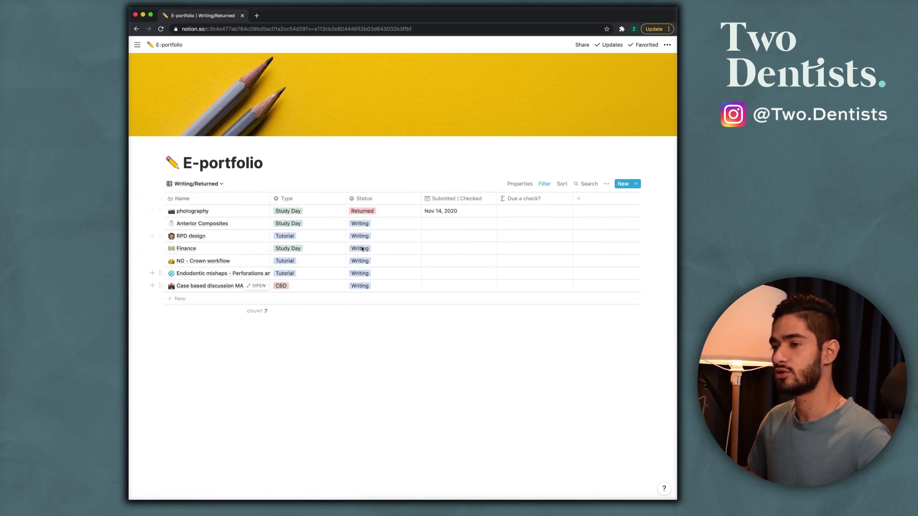
click(194, 184)
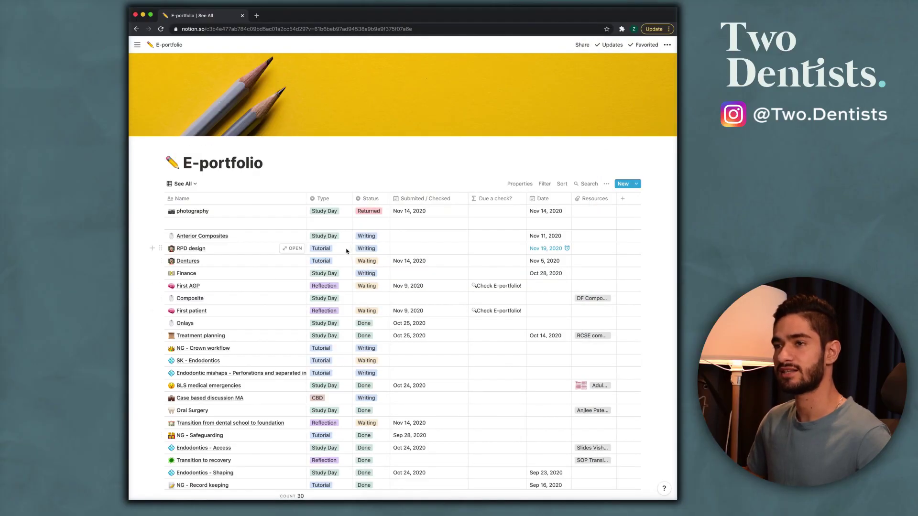
Step: Pin the sidebar and open the E-portfolio checklist from the Dental Foundation Training 2020 page
click(138, 45)
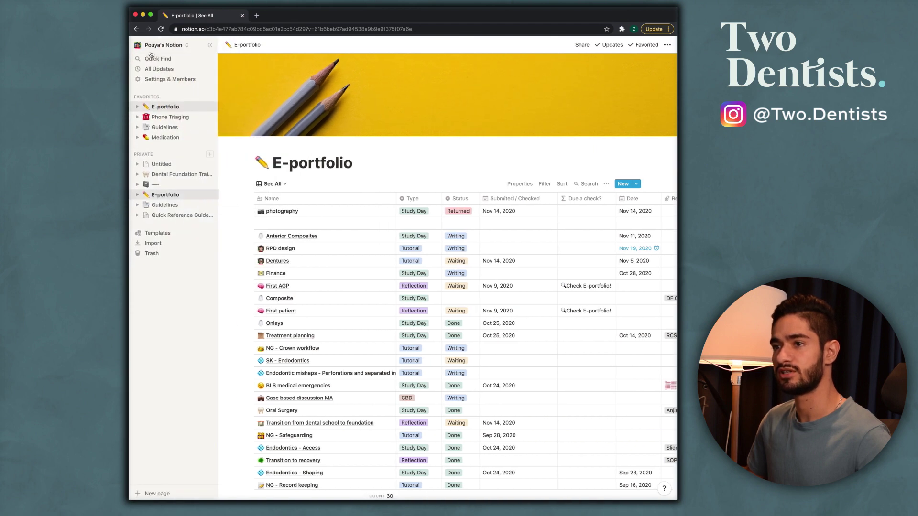
click(177, 174)
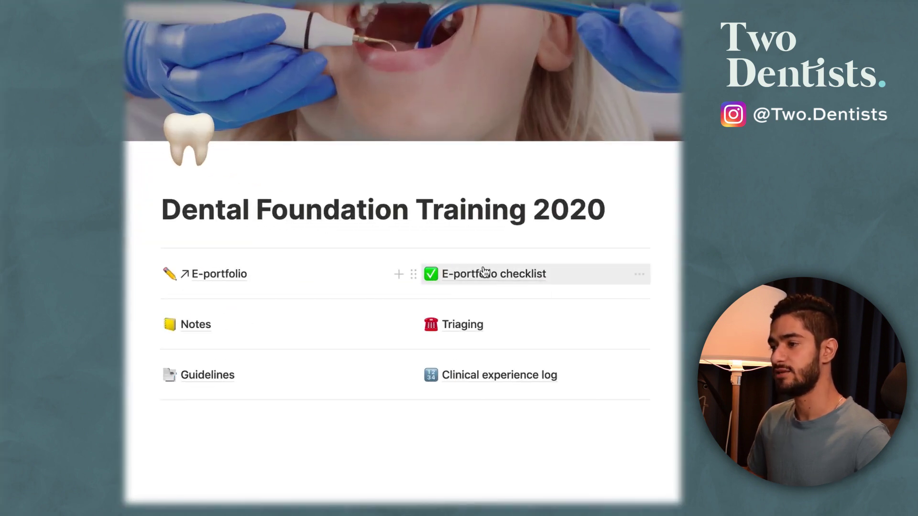
click(515, 280)
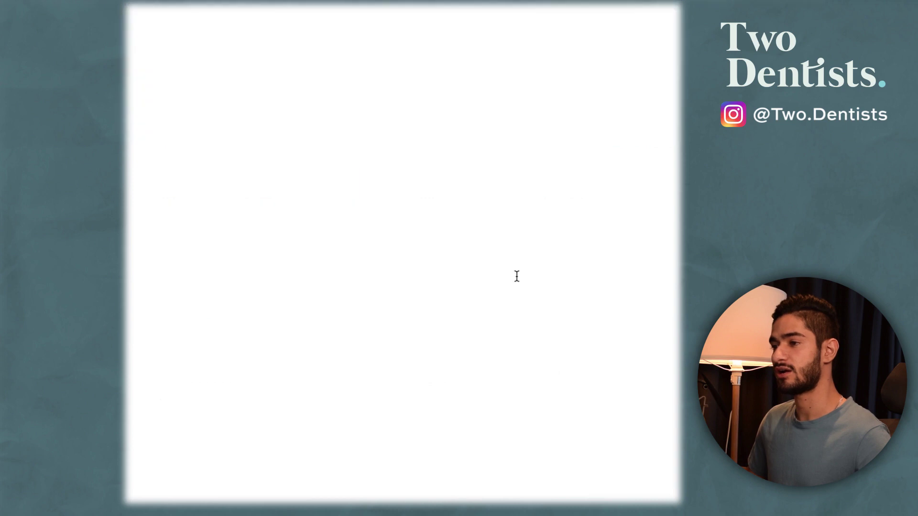
Step: Hide the sidebar and expand the May checklist items
key(ctrl+backslash)
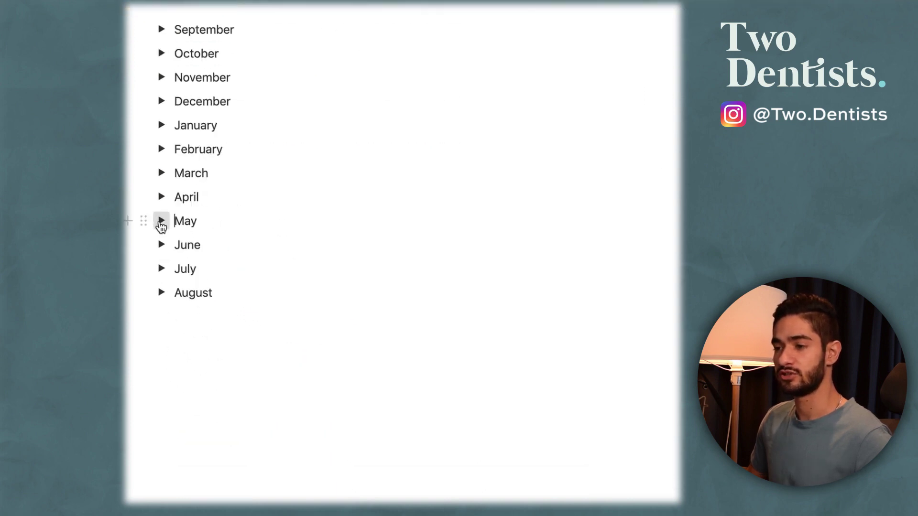
click(161, 221)
scroll(165, 222, down, 2)
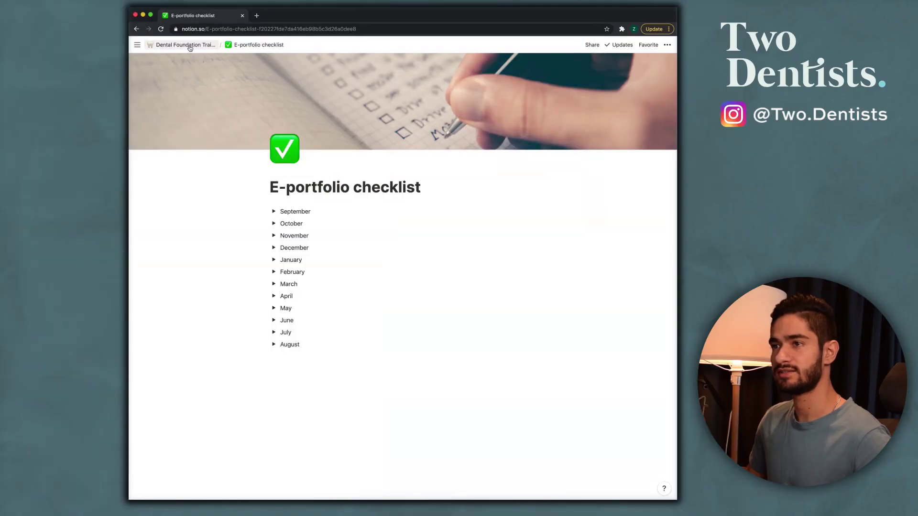
Step: Open the Notes database of daily tips from the dashboard and look over its rows
click(186, 45)
click(293, 294)
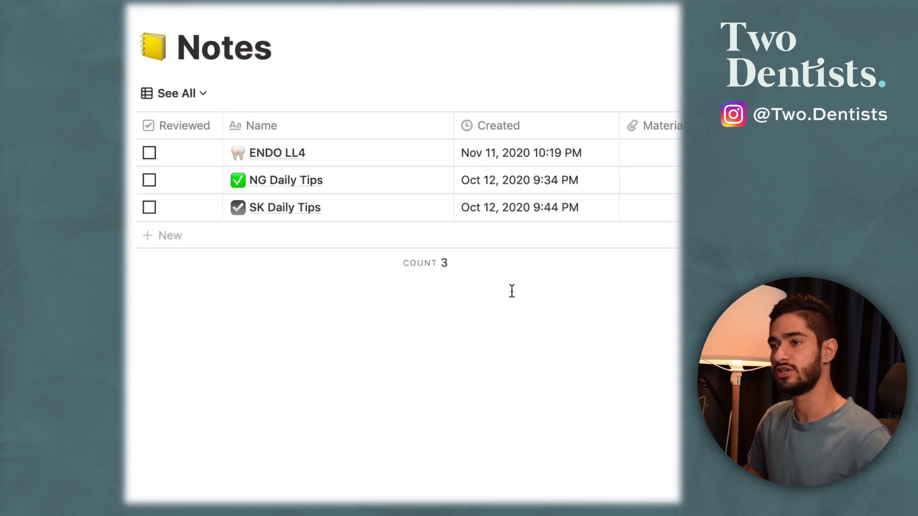
mouse_move(362, 200)
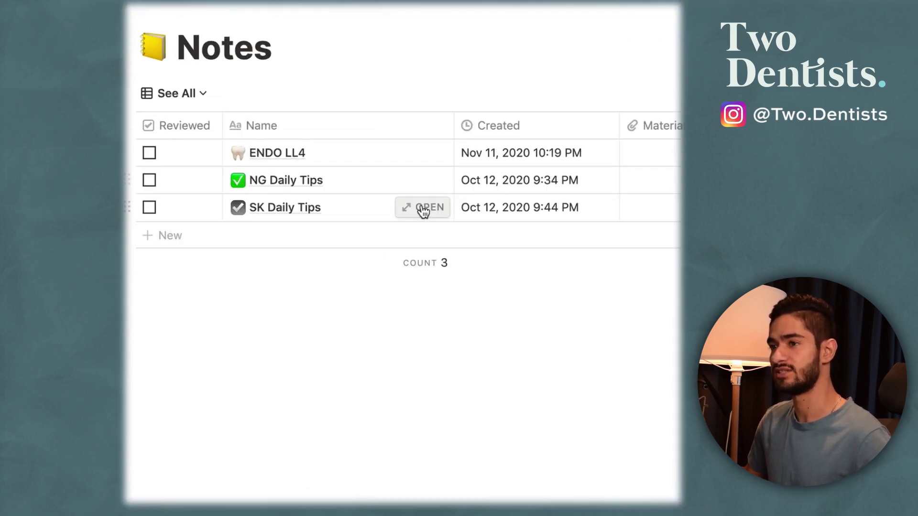
mouse_move(435, 154)
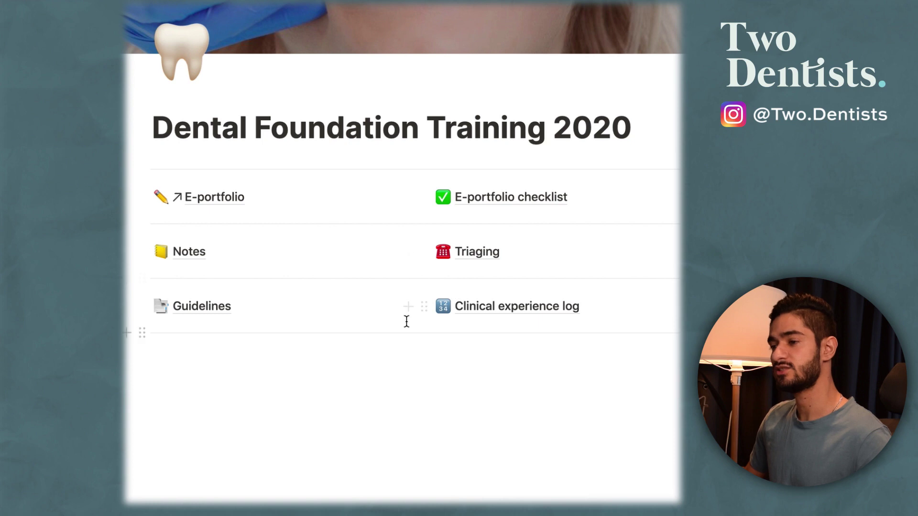
Step: View the Triaging page with its NOTES section and Acute pericoronitis advice expanded
click(472, 254)
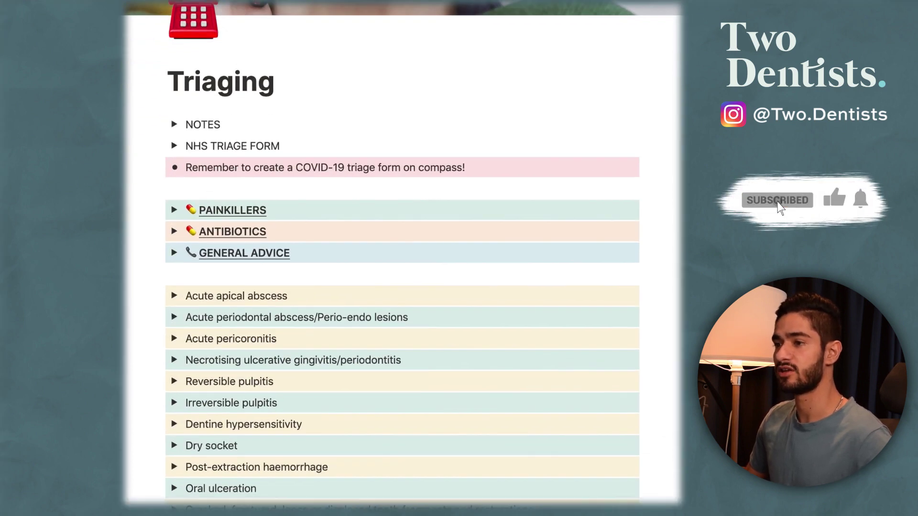
click(172, 126)
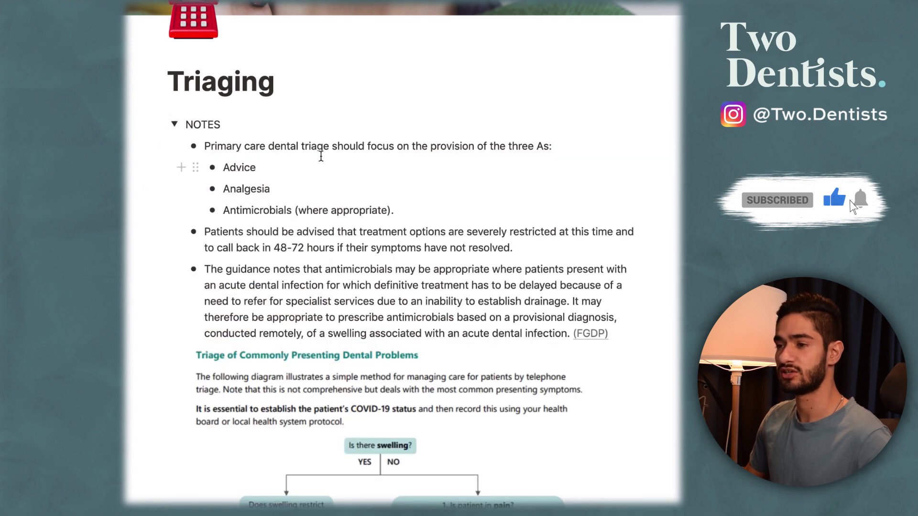
scroll(549, 267, down, 15)
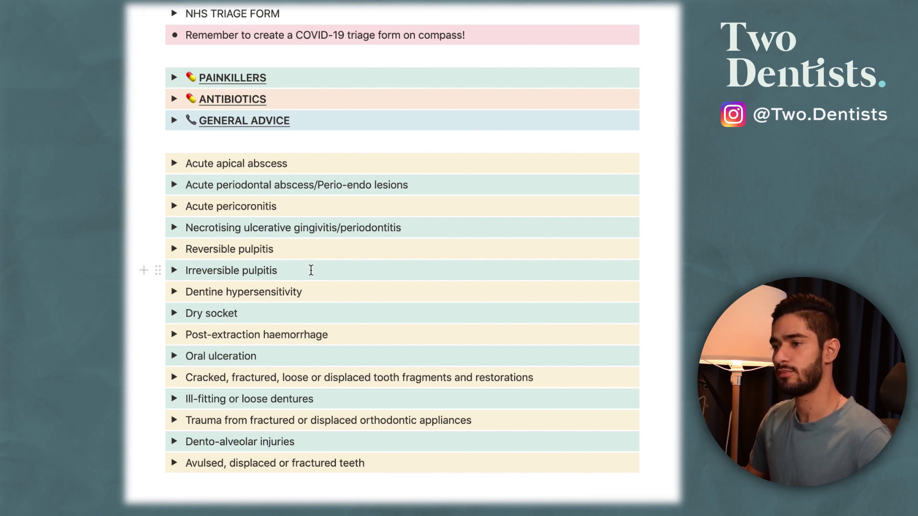
click(175, 207)
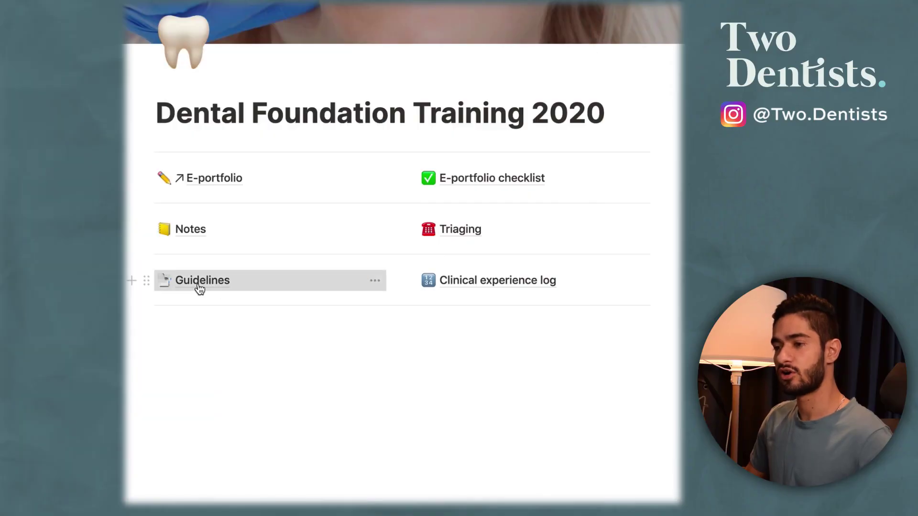
Step: From the Guidelines page, view then close the Drug Prescribing for Dentistry guidance and Perio flowchart PDF
click(200, 287)
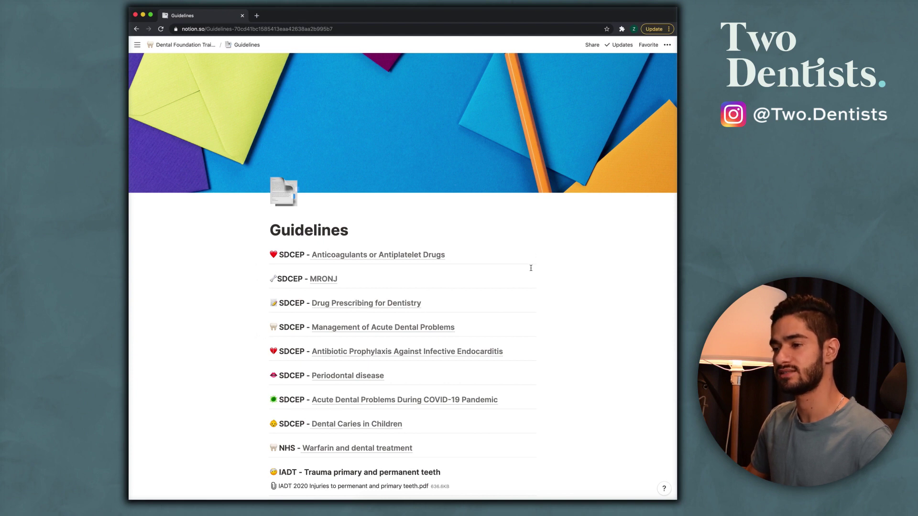
scroll(531, 268, down, 1)
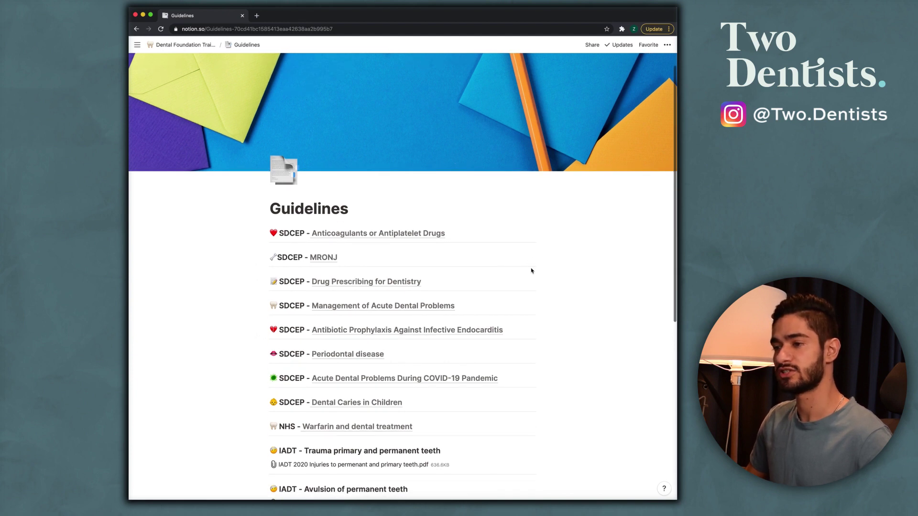
click(342, 284)
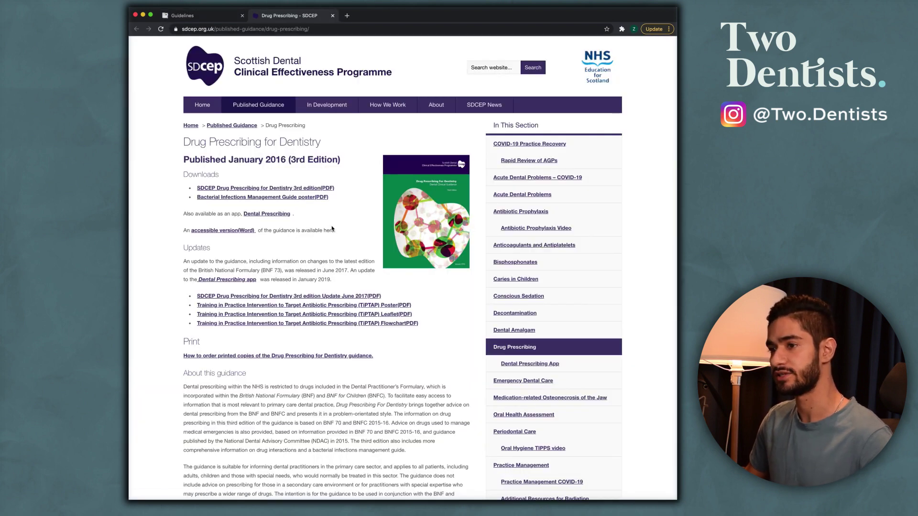
key(super+w)
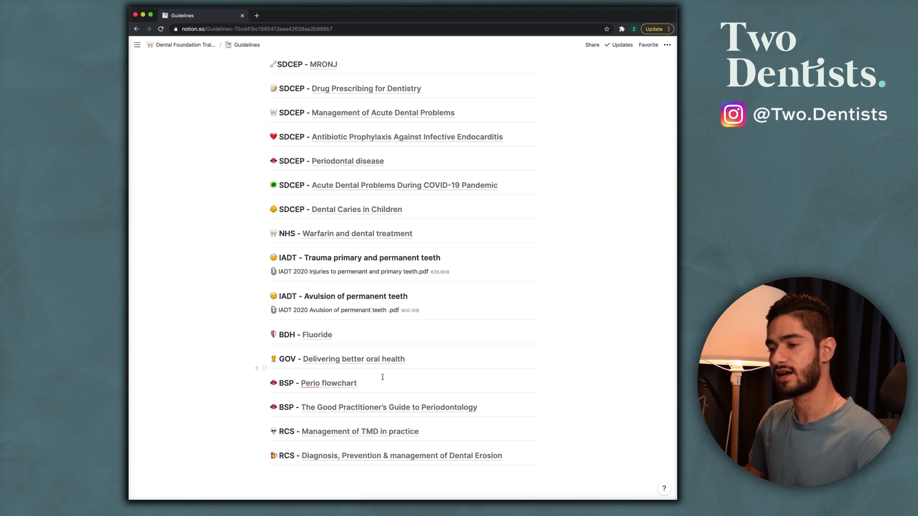
click(341, 384)
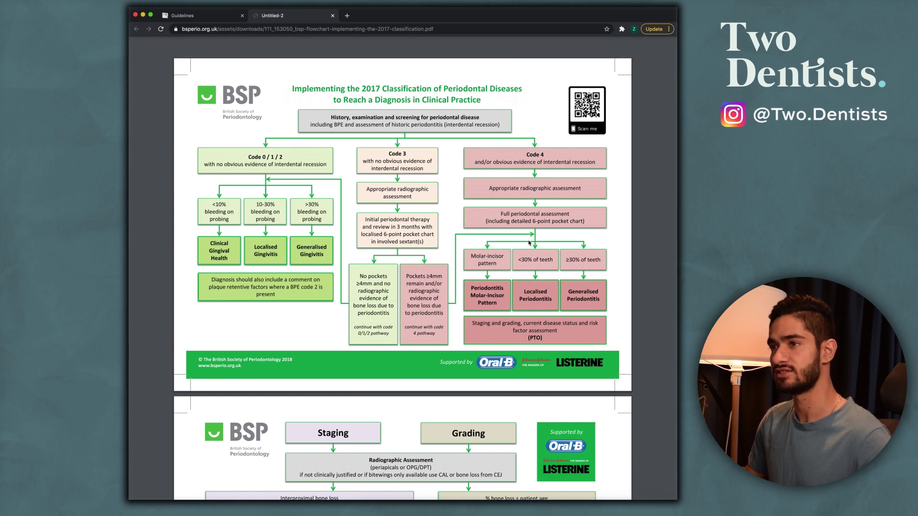
key(super+w)
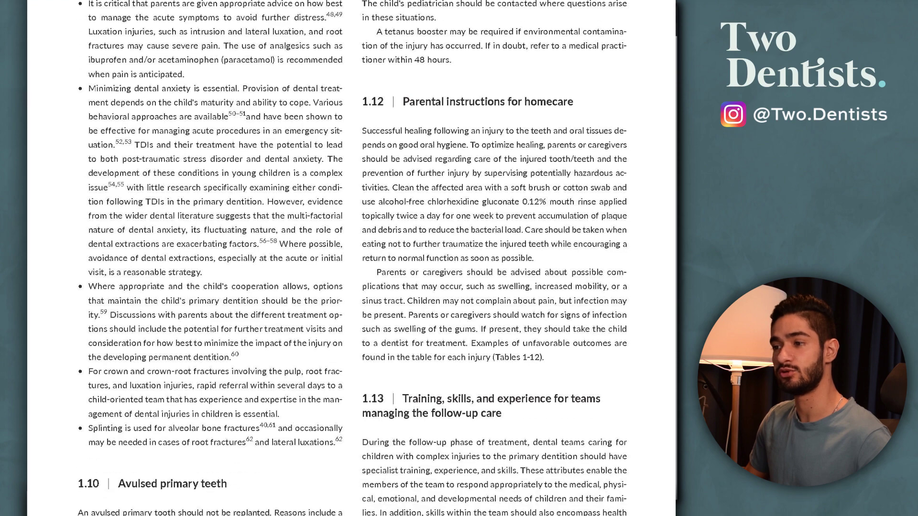
Step: Scroll the IADT 2020 trauma PDF, jump to the page 3 treatment tables, then close it
scroll(351, 259, down, 15)
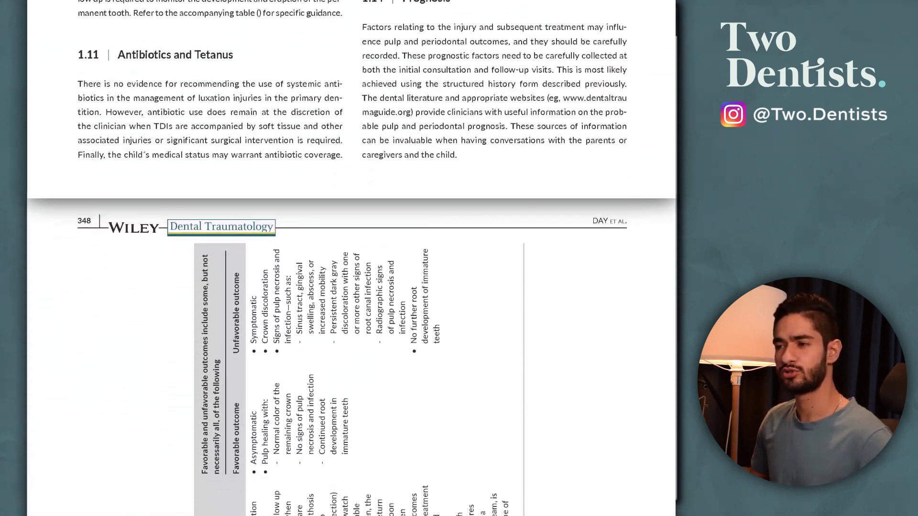
scroll(352, 258, down, 7)
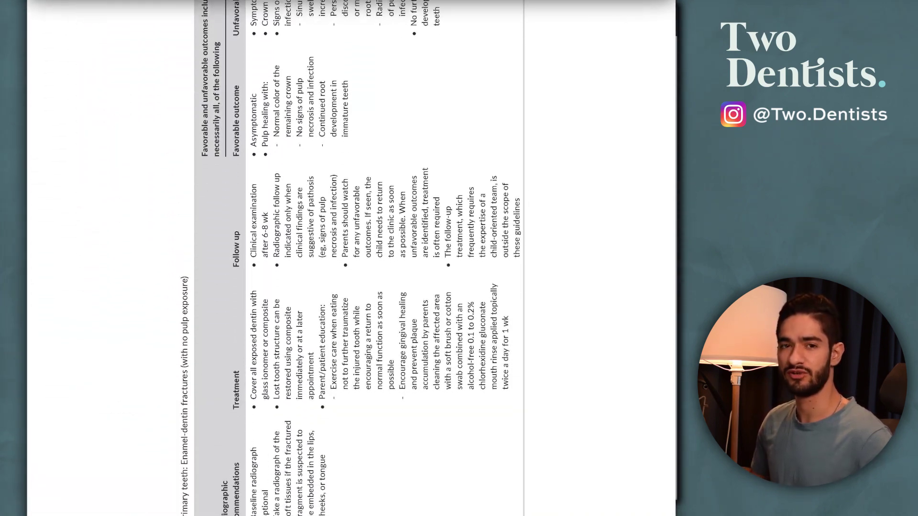
scroll(351, 258, down, 5)
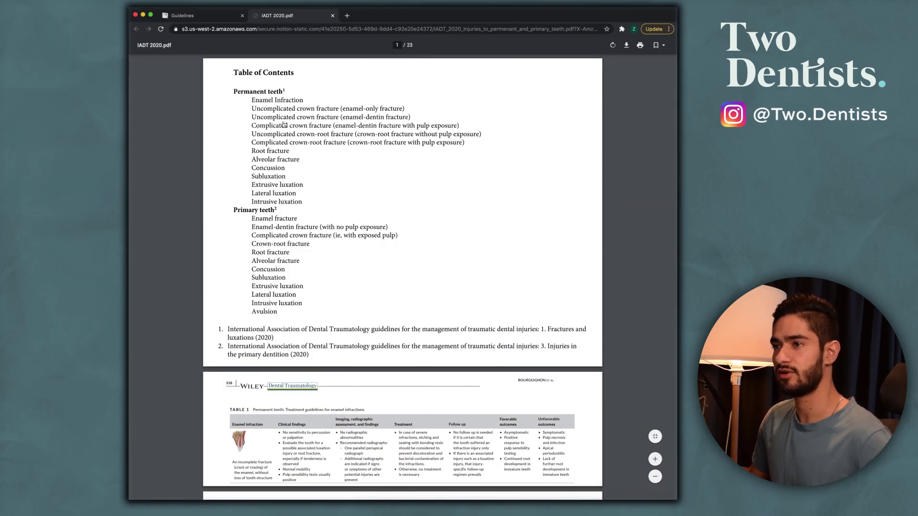
click(276, 118)
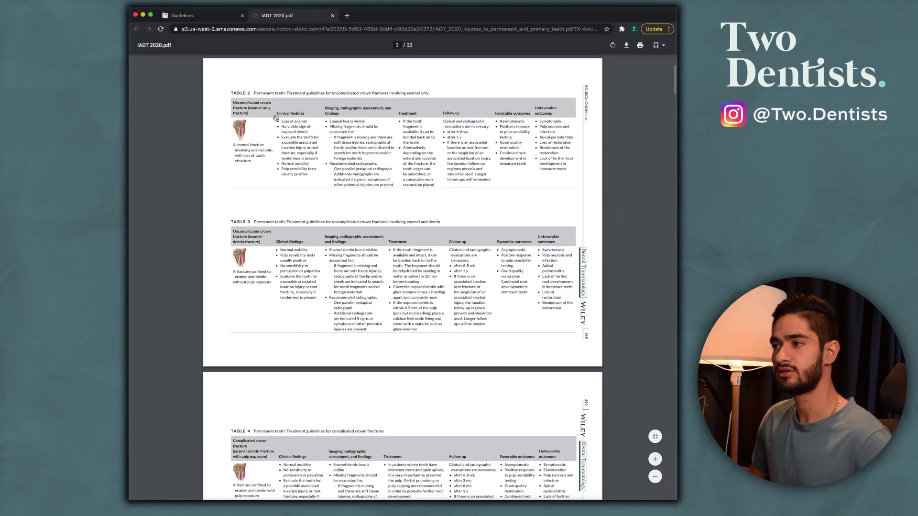
key(super+w)
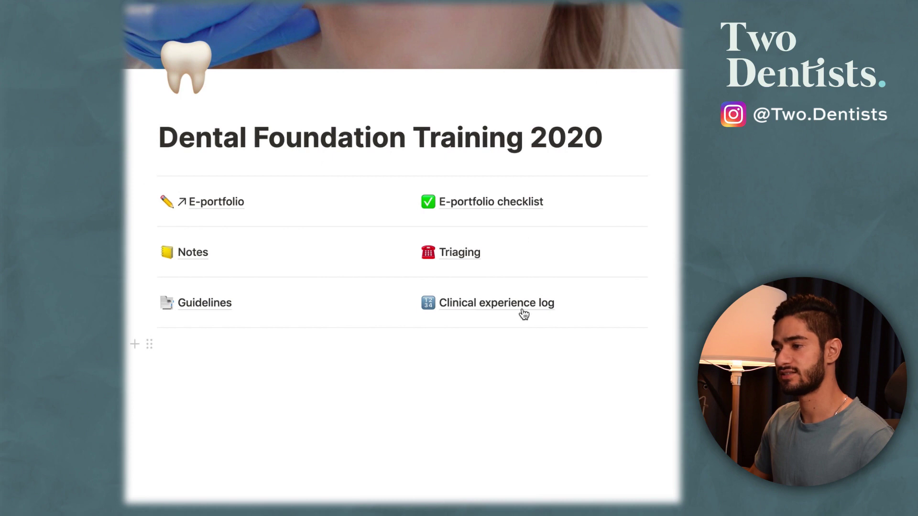
Step: Expand and scroll through the November weekly tally table on the Clinical experience log page
click(528, 320)
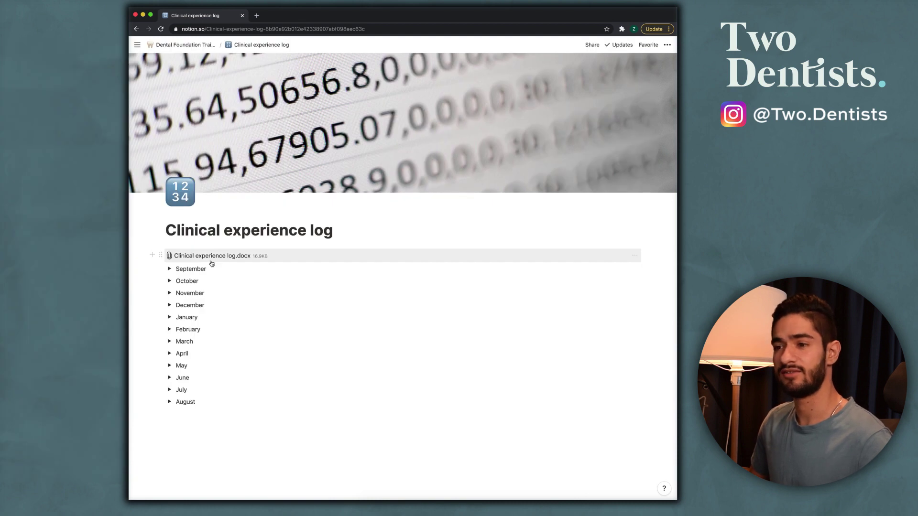
click(170, 293)
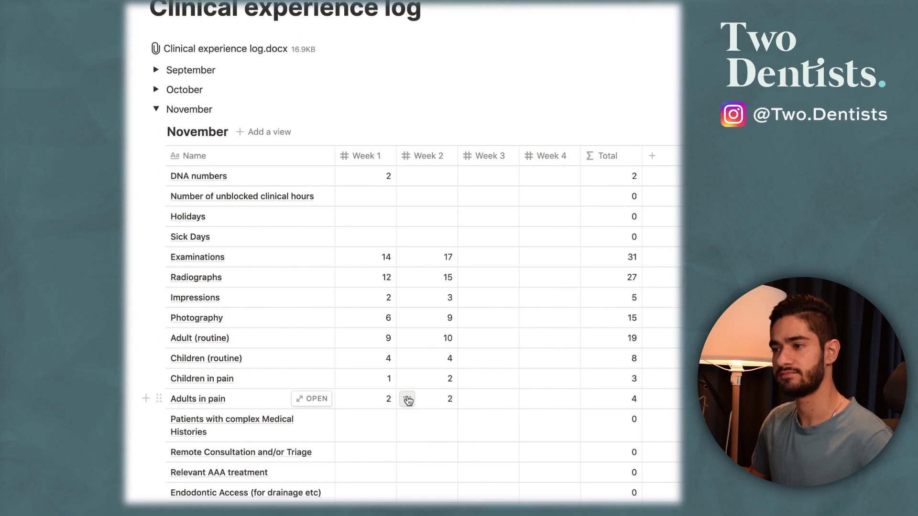
scroll(392, 278, down, 5)
scroll(445, 314, up, 2)
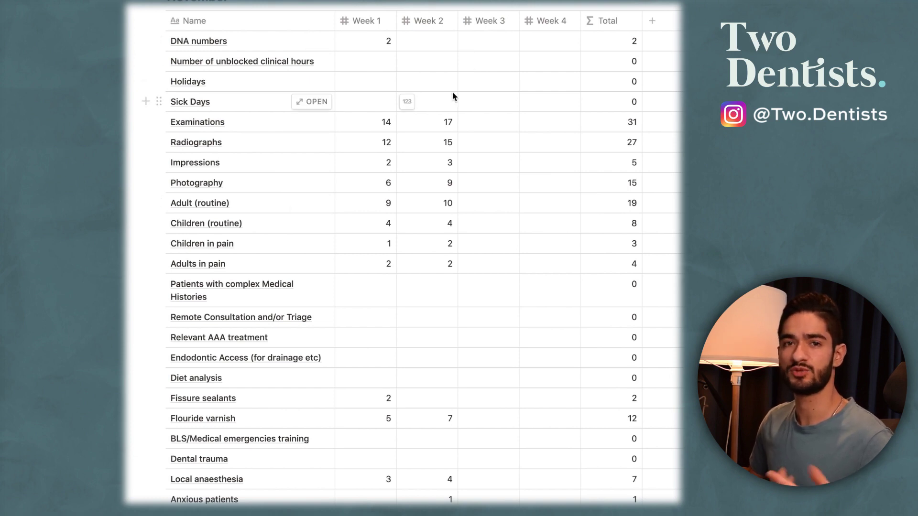
scroll(455, 93, up, 5)
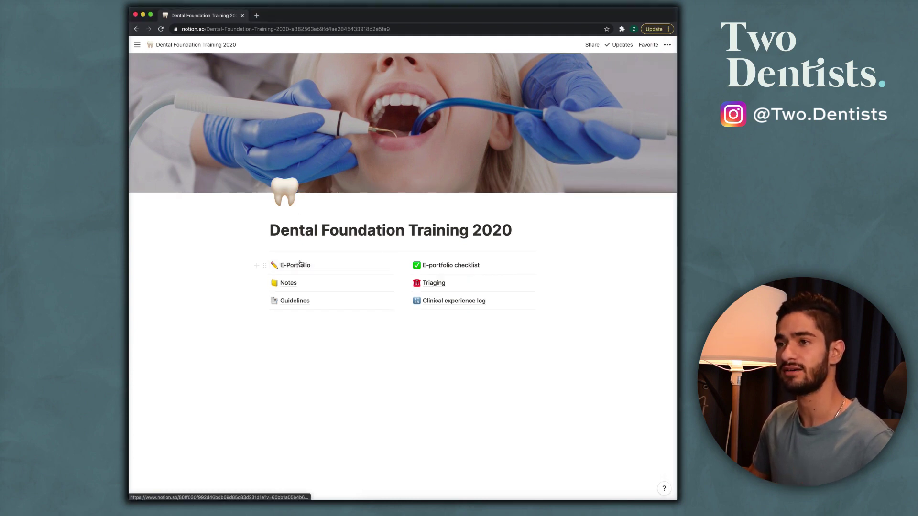
Step: Open the E-portfolio database and choose Duplicate on the public page, reaching Notion's log-in screen
click(307, 262)
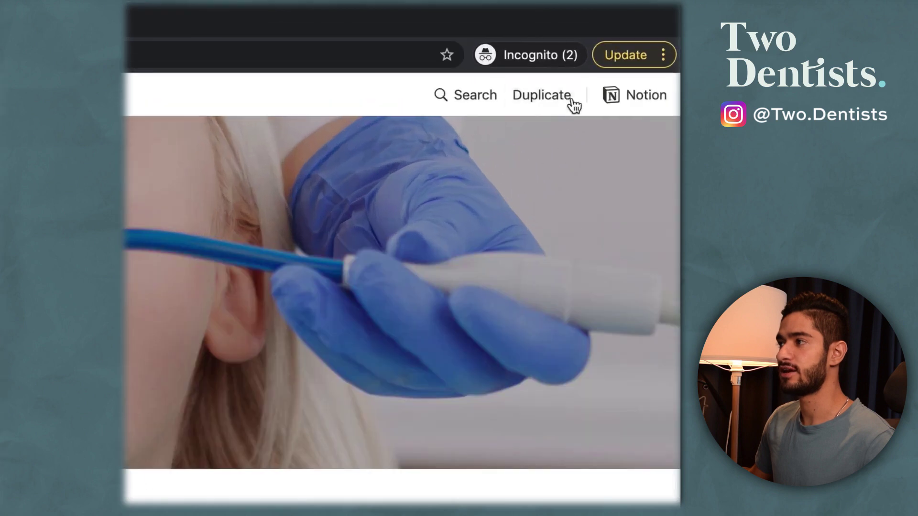
click(623, 45)
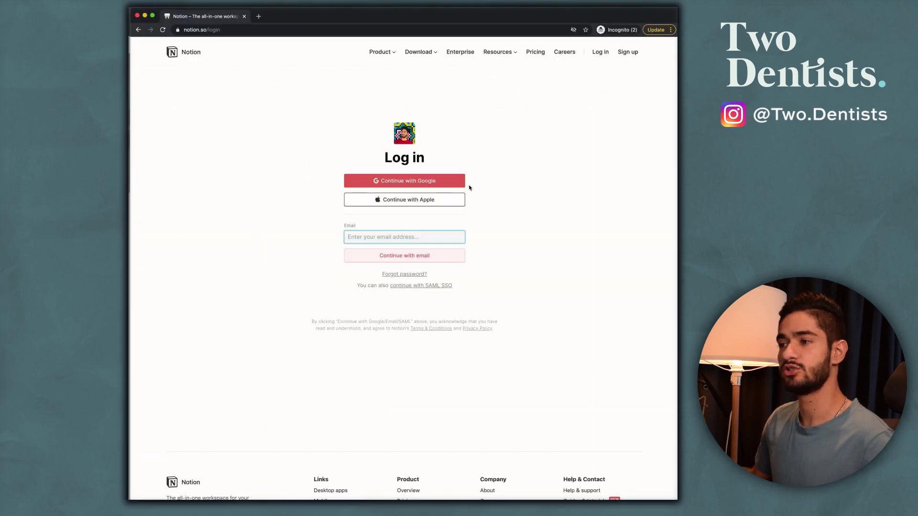